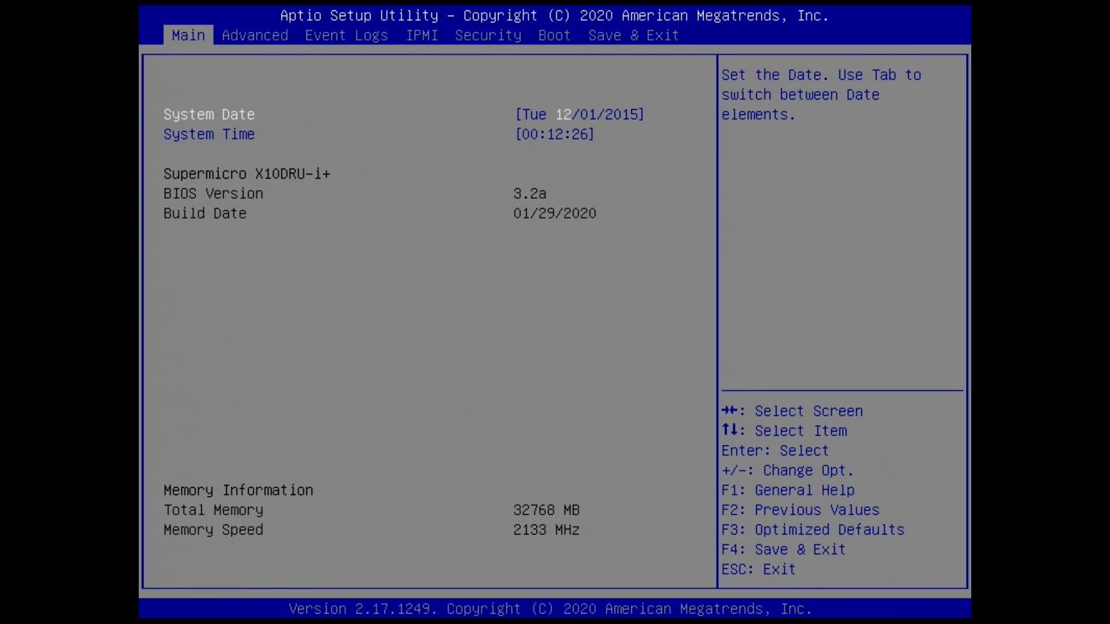
Step: Look through the setup utility's Advanced, Event Logs, Security and Boot pages, and return to the Main page
key("Right")
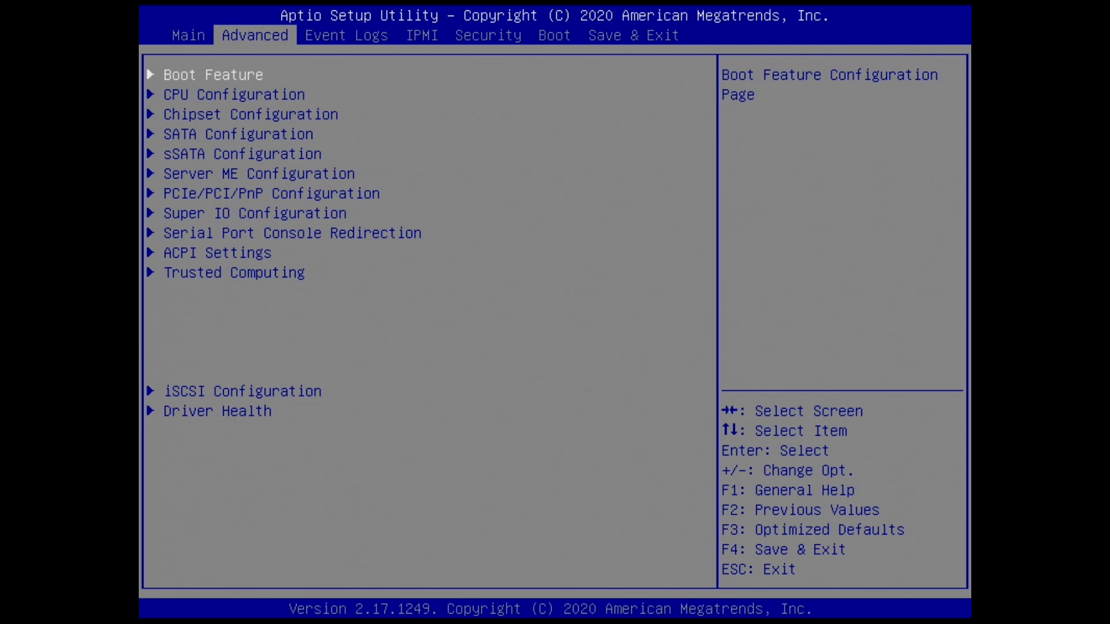
key("Right")
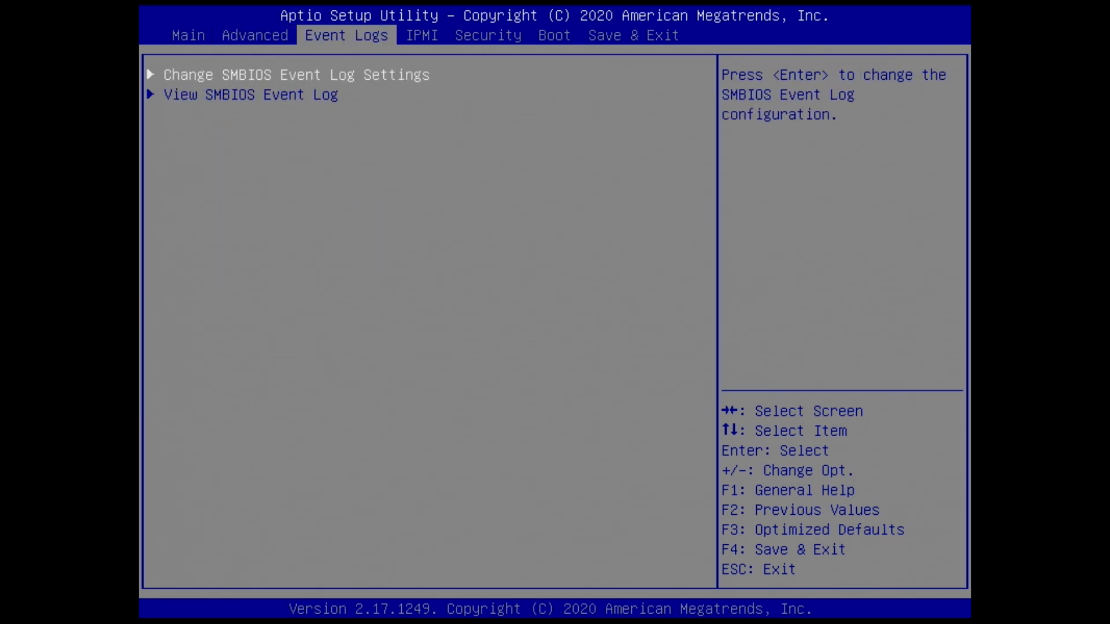
key("Right")
key("Right")
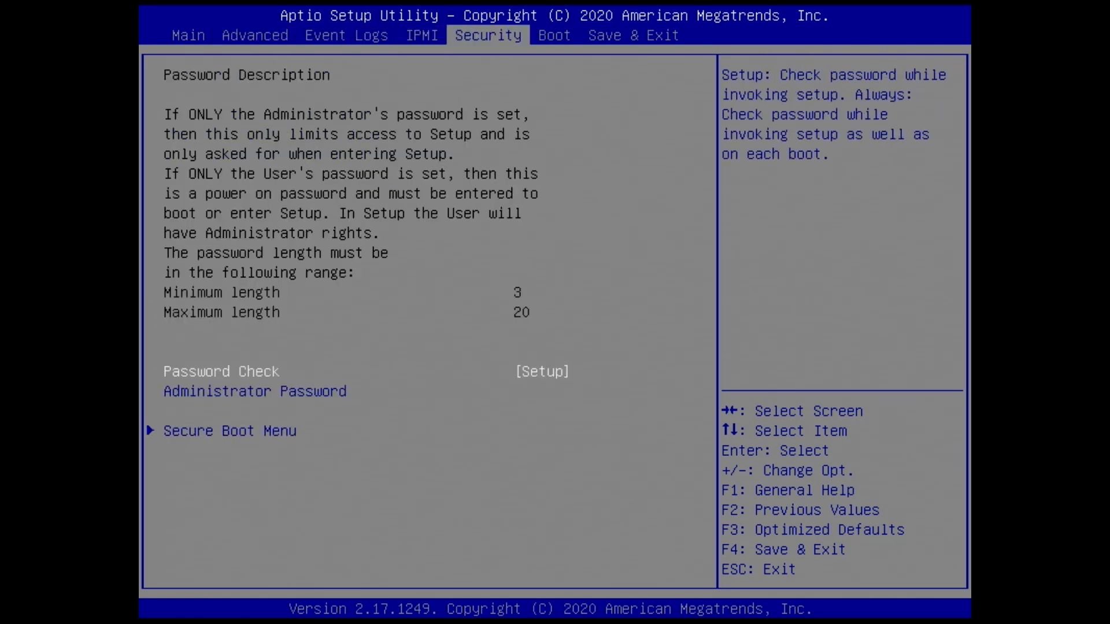
key("Left")
key("Right")
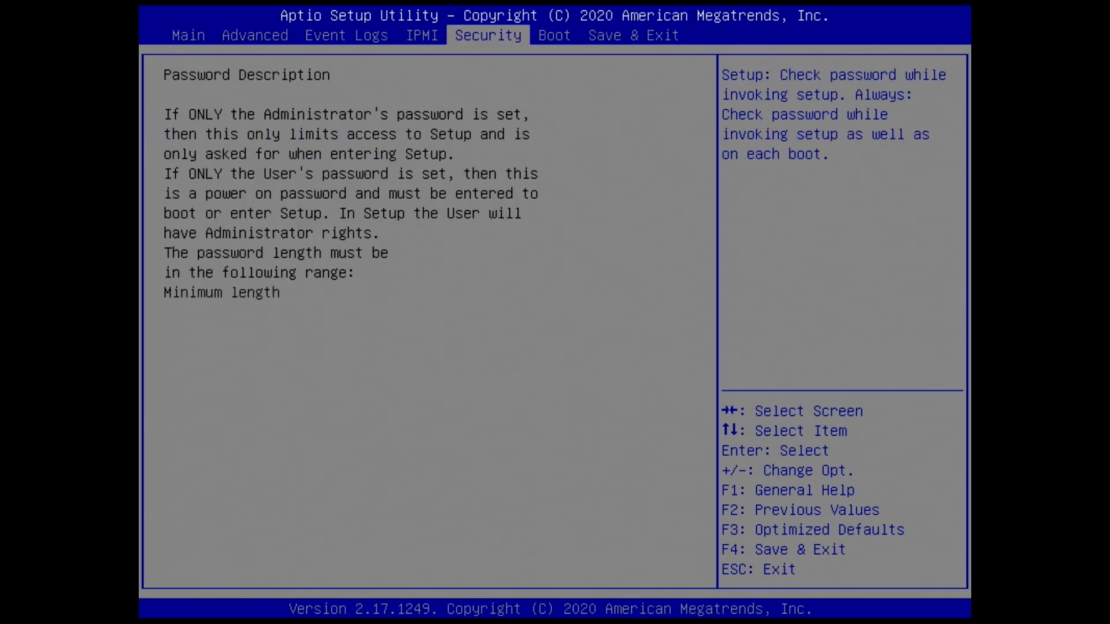
key("Right")
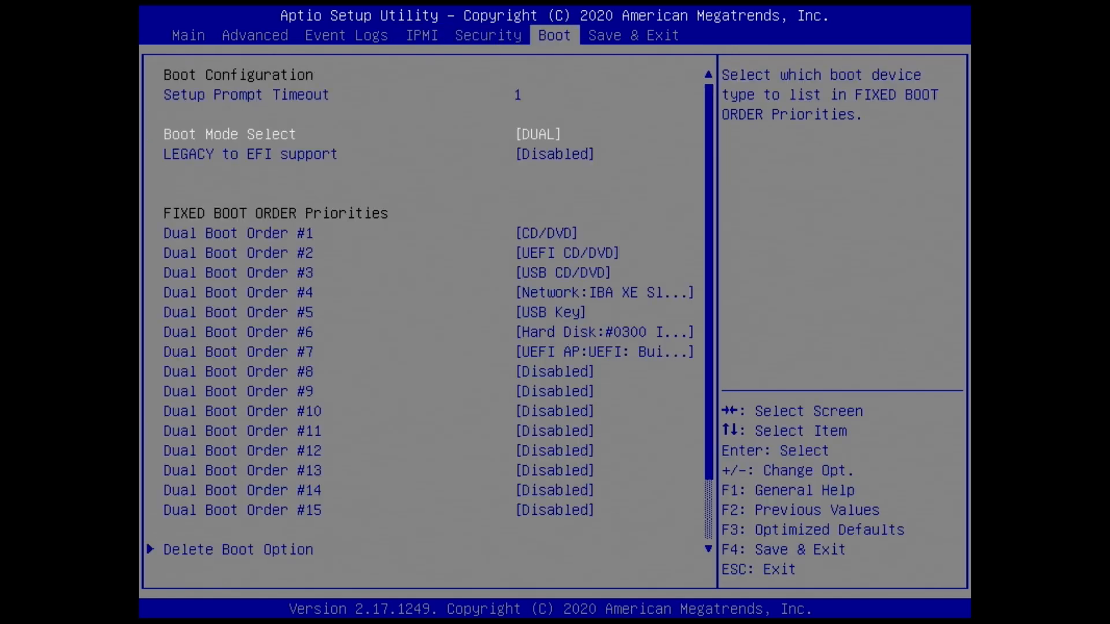
key("Left")
key("Left")
key("Left")
key("Left")
key("Left")
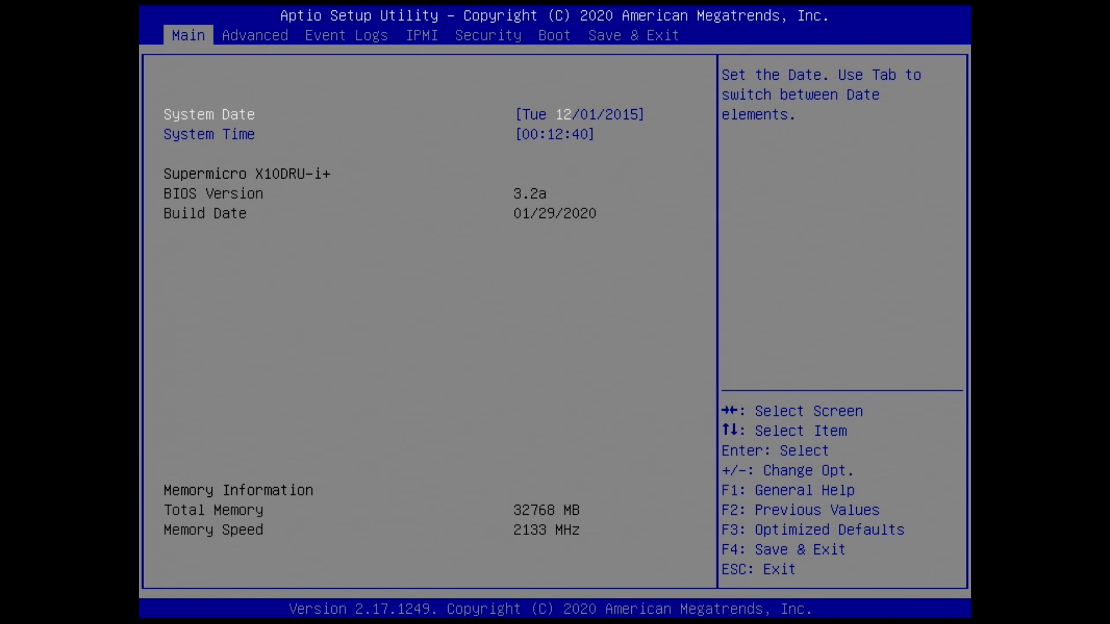
key("Down")
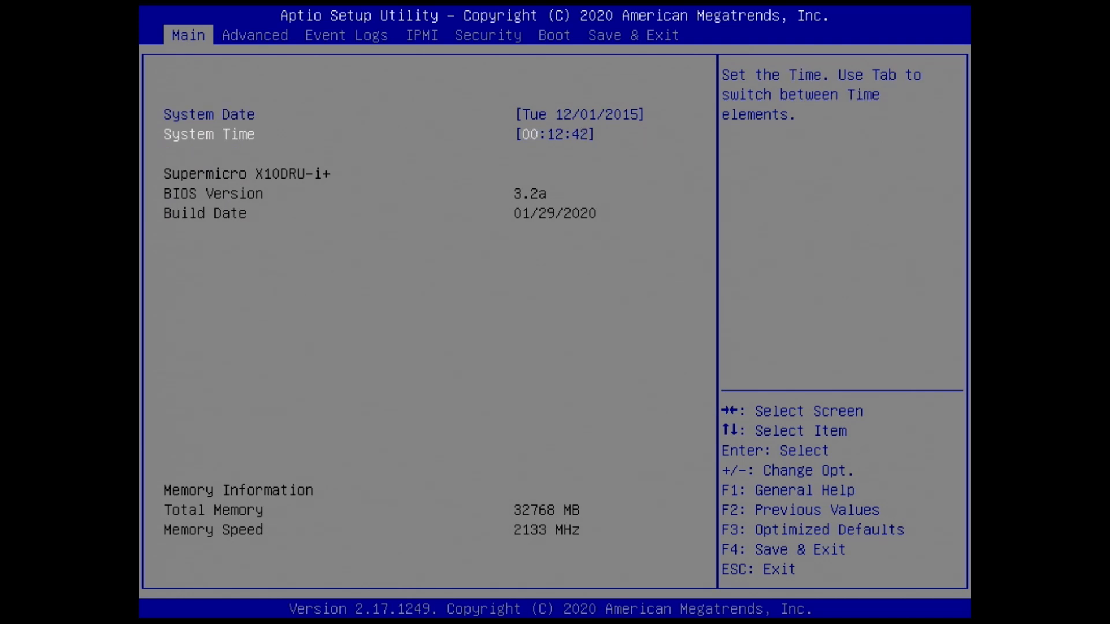
key("Up")
key("Right")
key("Left")
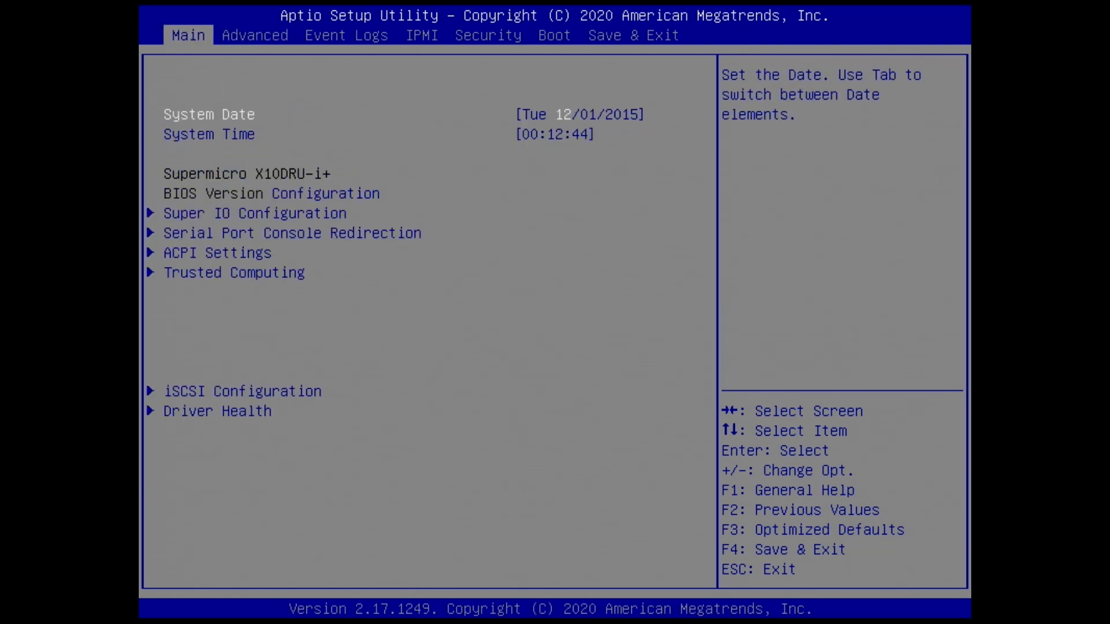
key("Right")
key("Left")
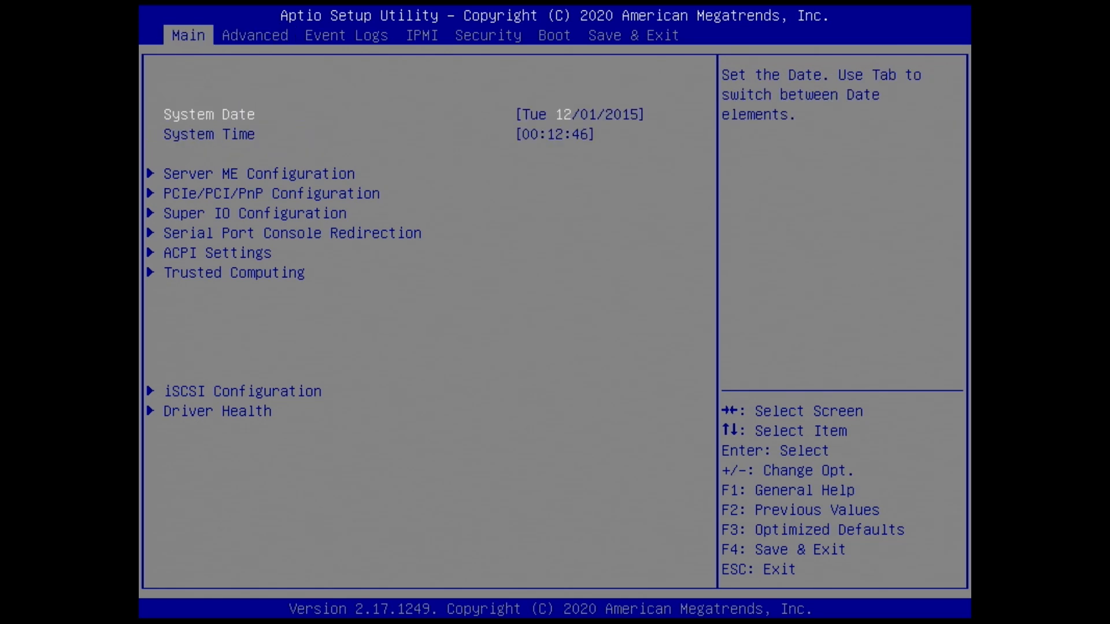
key("Down")
key("Up")
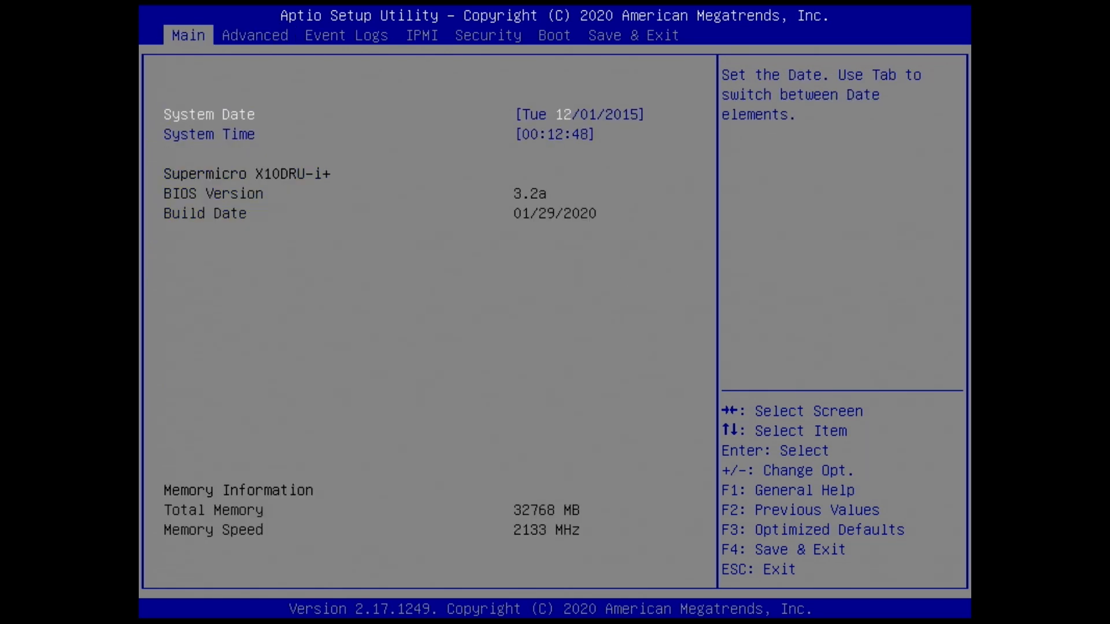
Step: Set the system date to 12/20/2024 and the system time's hour to 14, and advance the minutes by three
key("Tab")
key("Down")
key("Up")
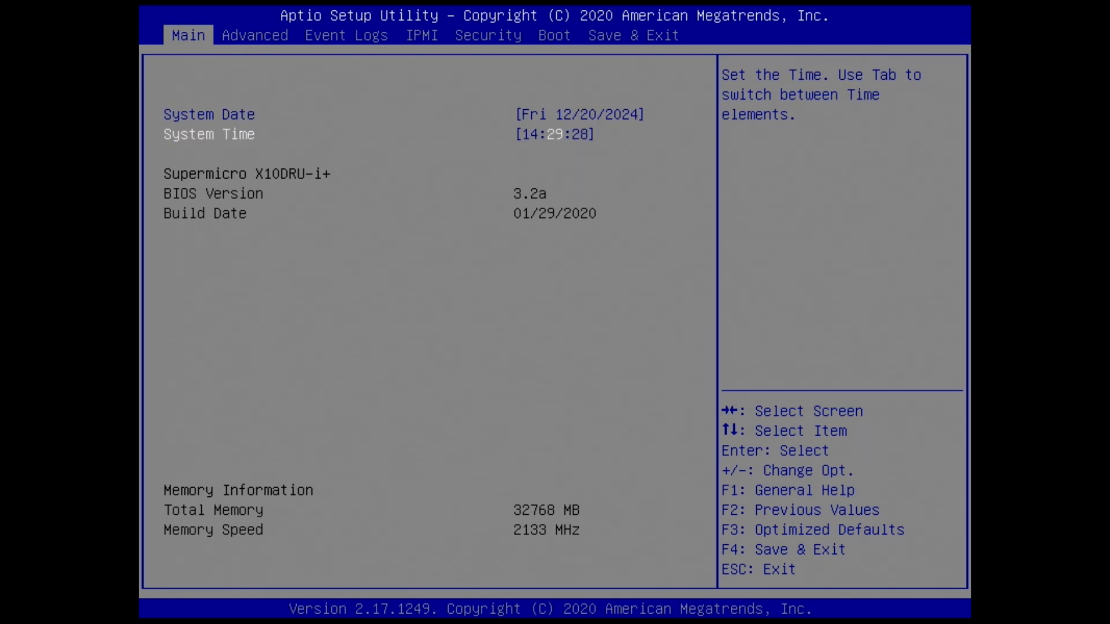
key("plus")
key("plus")
key("plus")
key("Tab")
key("Tab")
Step: Review the Event Logs, Security and Boot settings pages, and return to the Advanced page
key("Right")
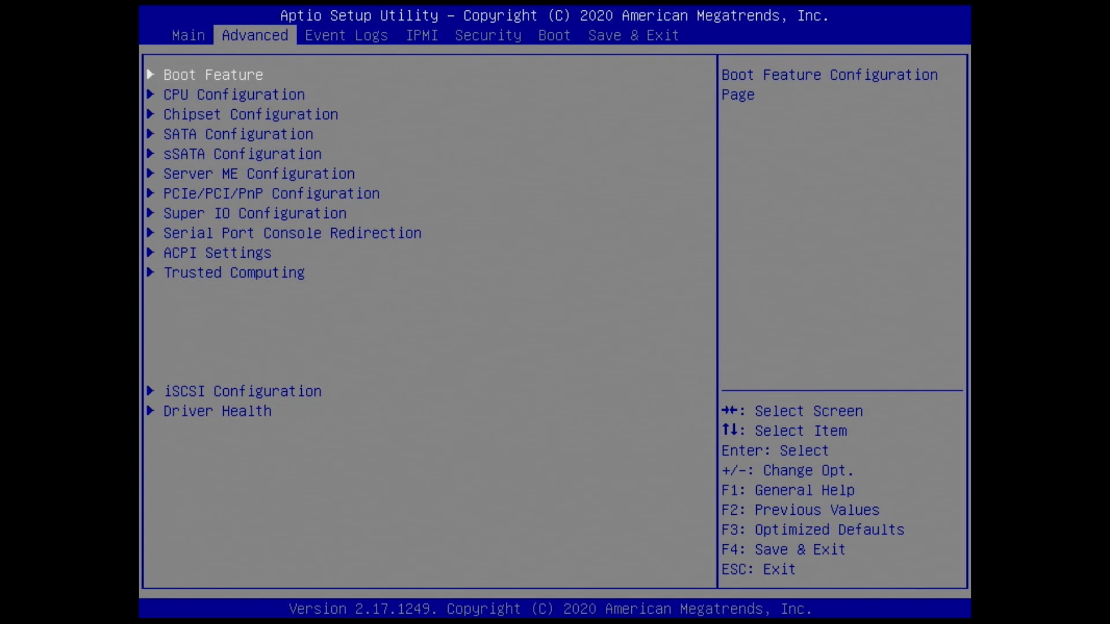
key("Right")
key("Right")
key("Right")
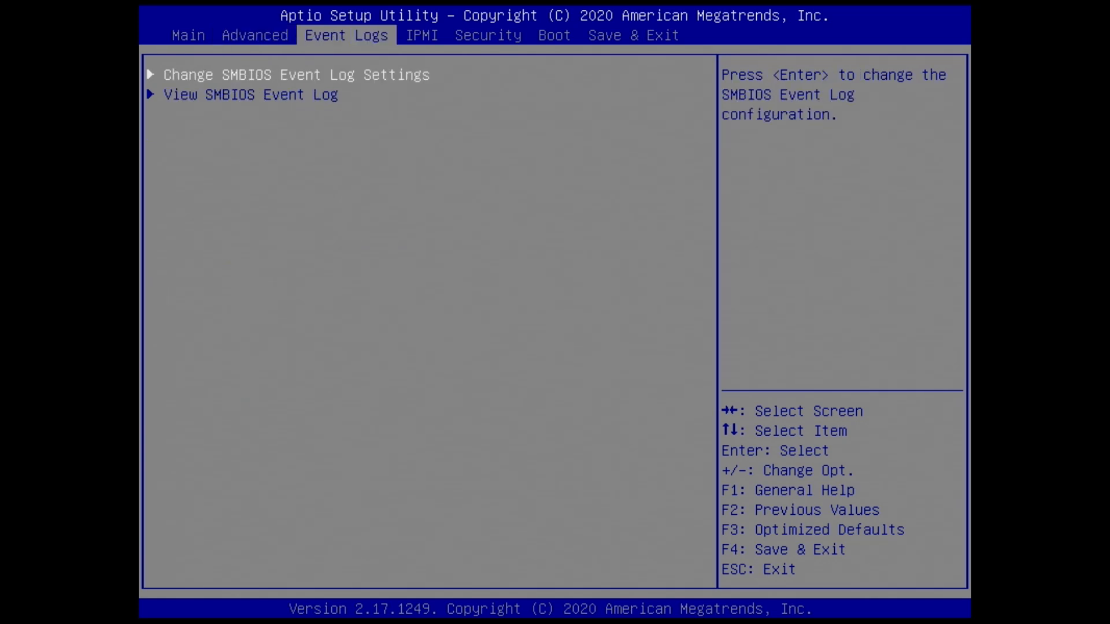
key("Down")
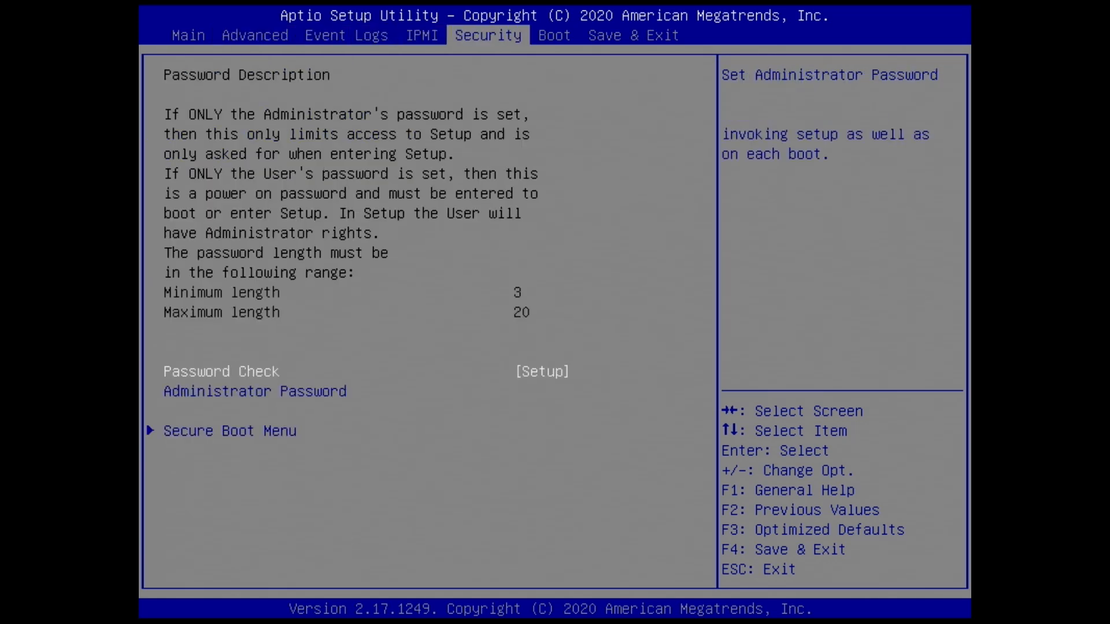
key("Down")
key("Right")
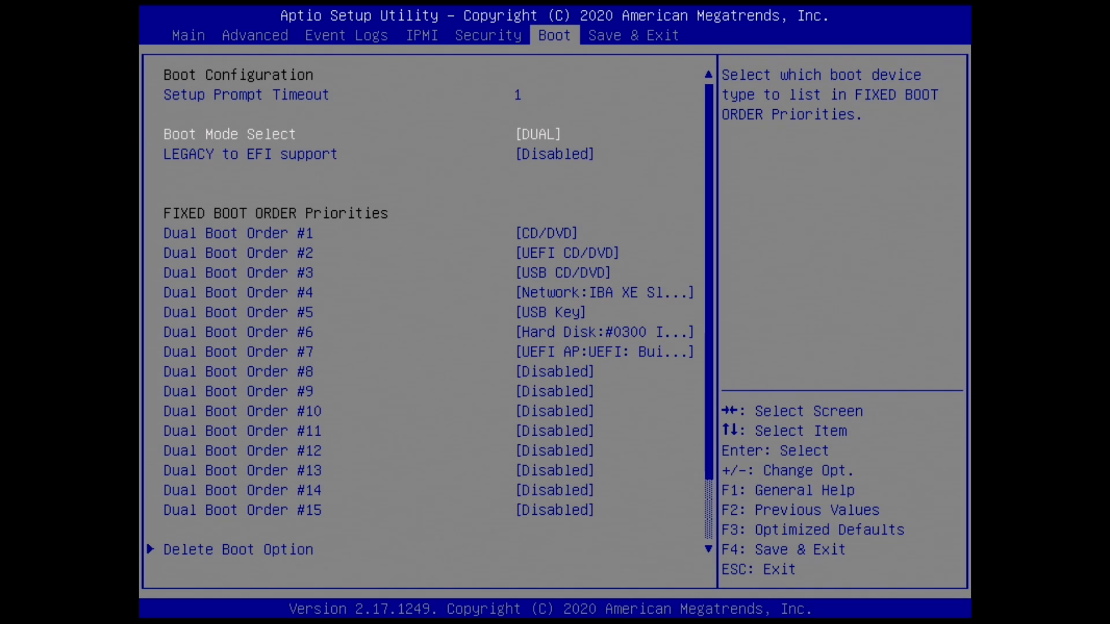
key("Left")
key("Left")
key("Left")
key("Left")
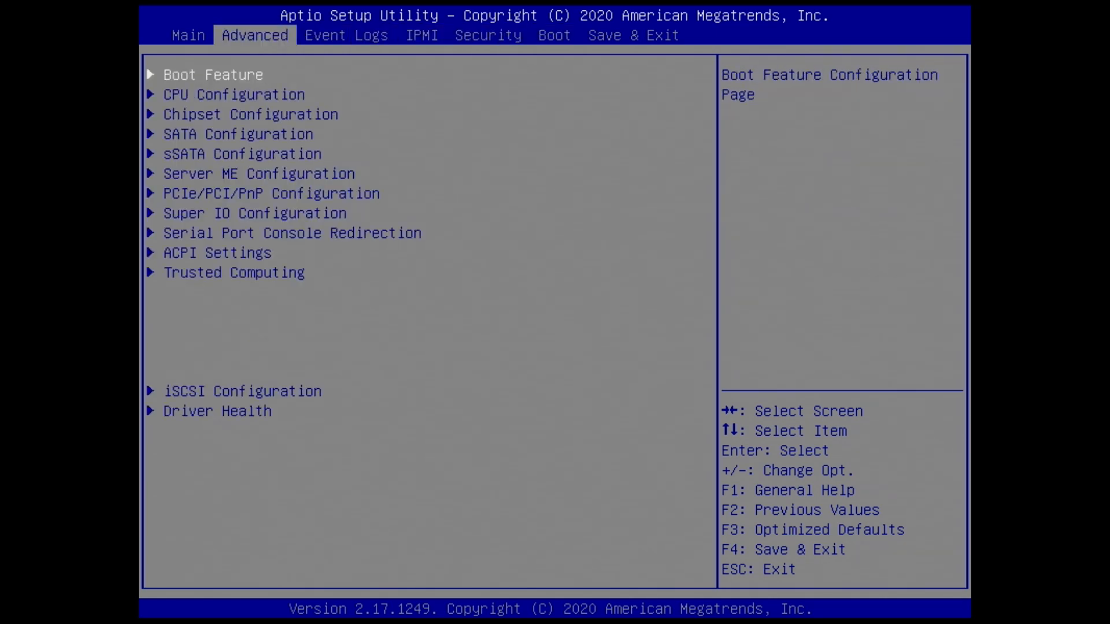
Step: Open CPU Configuration and examine the processor details and the options around Monitor/Mwait and Execute Disable Bit
key("Down")
key("Return")
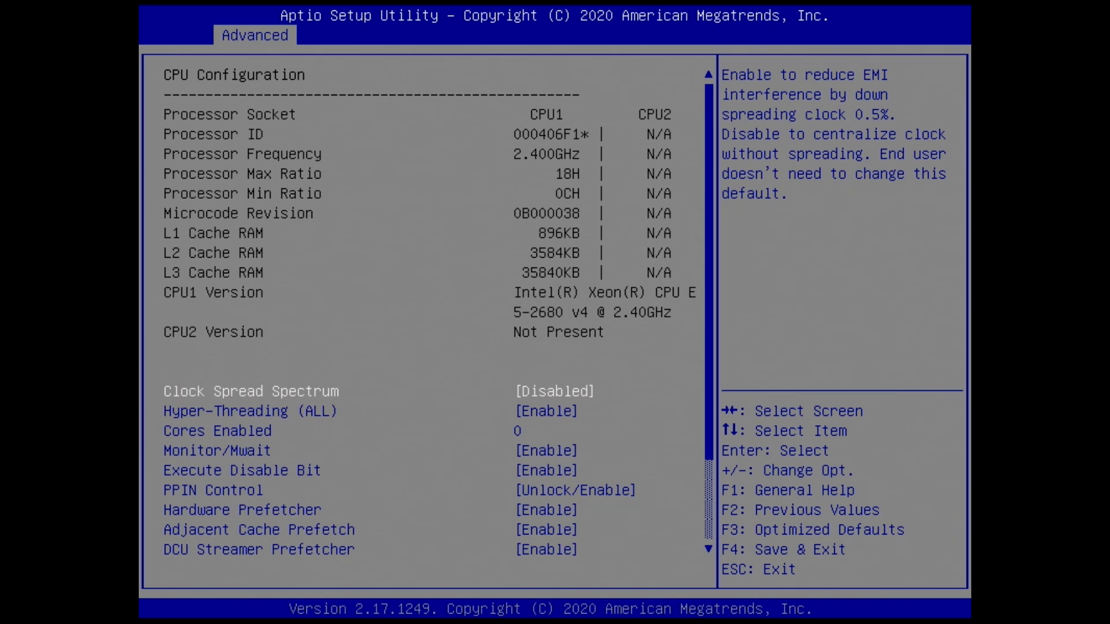
key("Down")
key("Down")
key("Down")
key("Down")
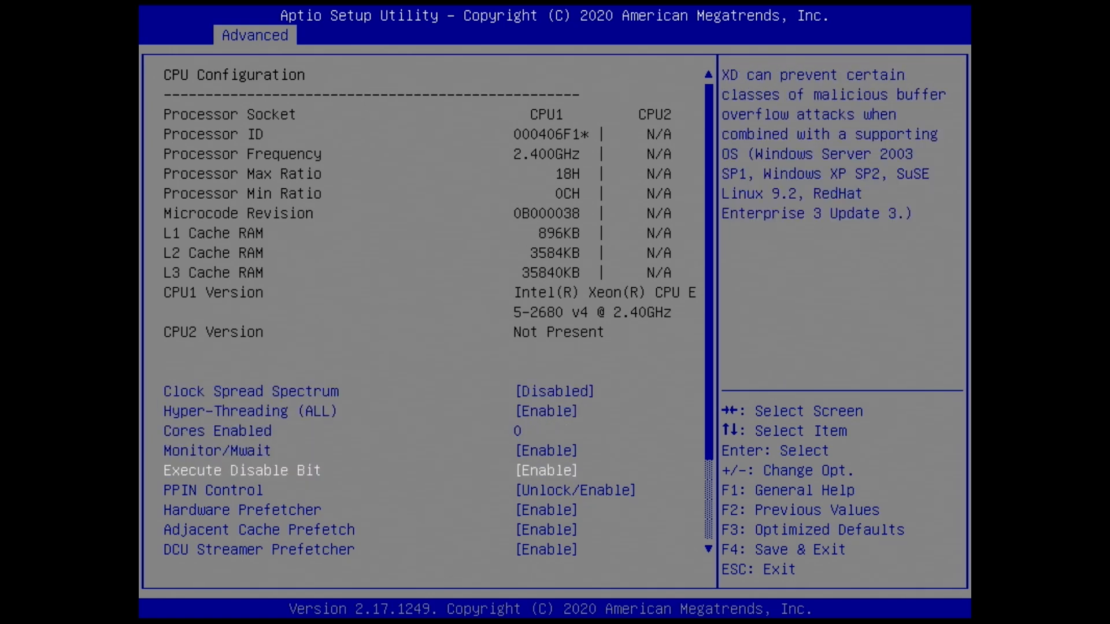
key("Up")
key("Up")
key("Up")
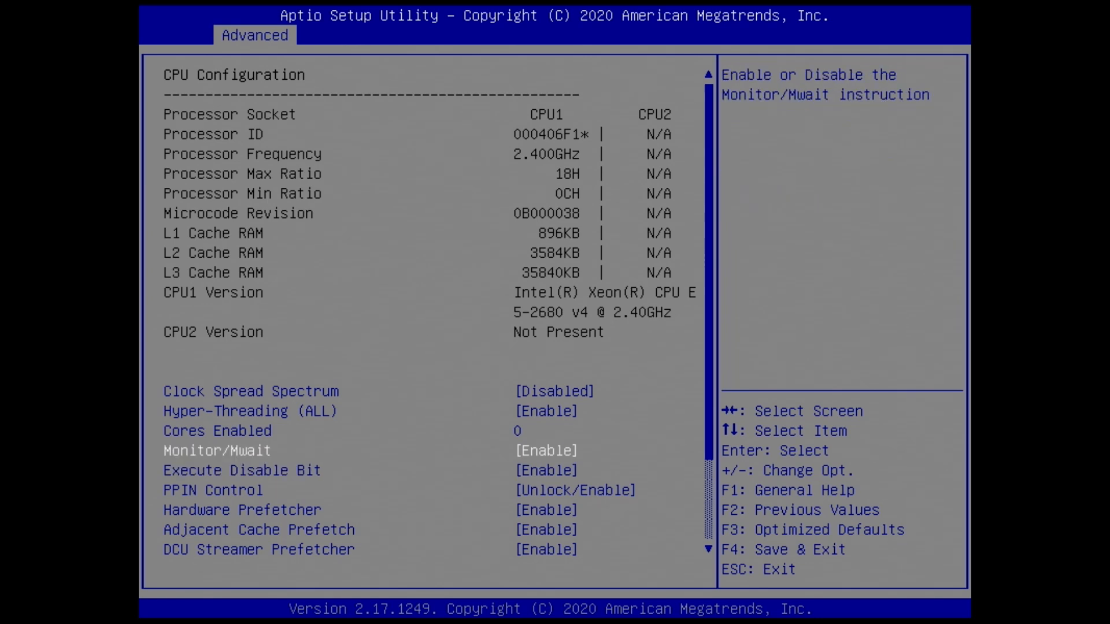
key("Down")
Step: Examine the remaining CPU options, from the prefetchers through Intel Virtualization Technology to Advanced Power Management Configuration
key("Down")
key("Down")
key("Down")
key("Down")
key("Down")
key("Down")
key("Down")
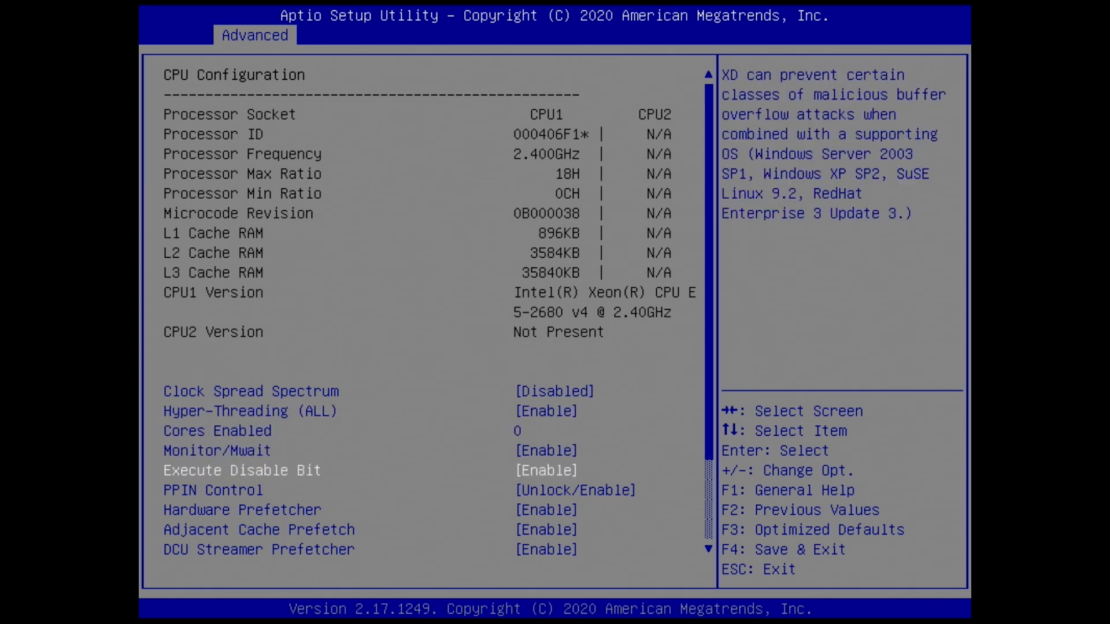
key("Down")
key("Down")
key("Down")
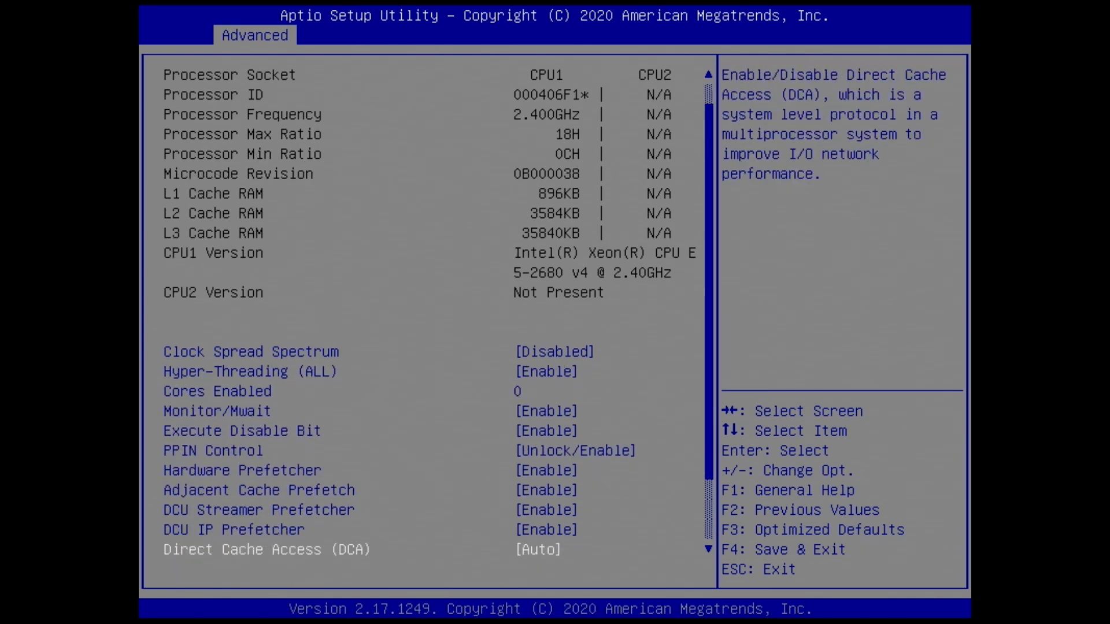
key("Down")
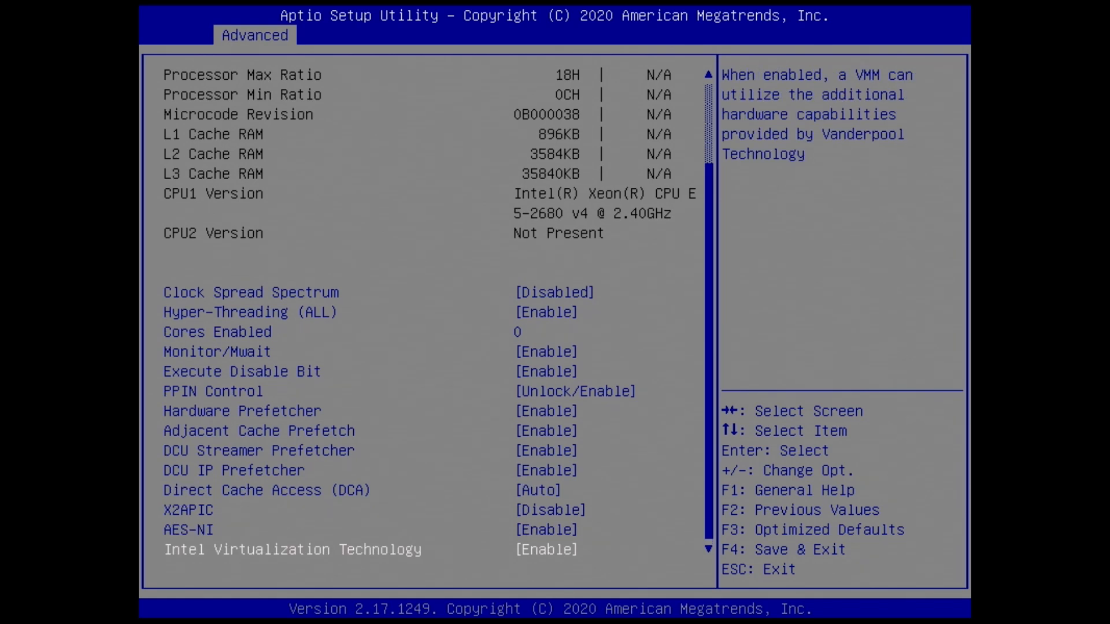
key("Up")
key("Down")
key("Down")
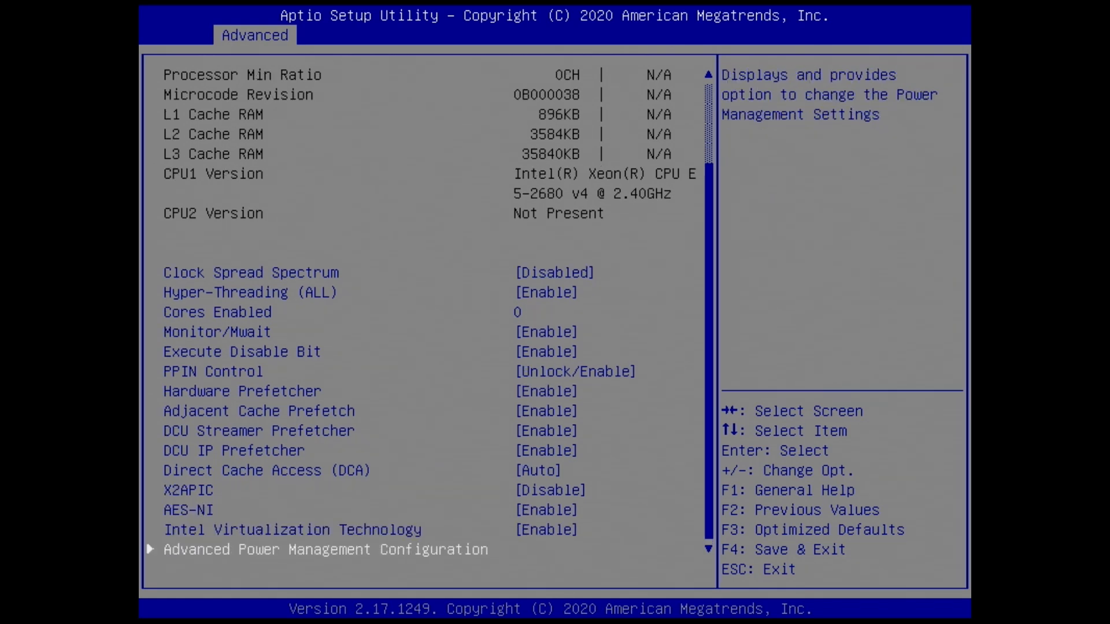
key("Down")
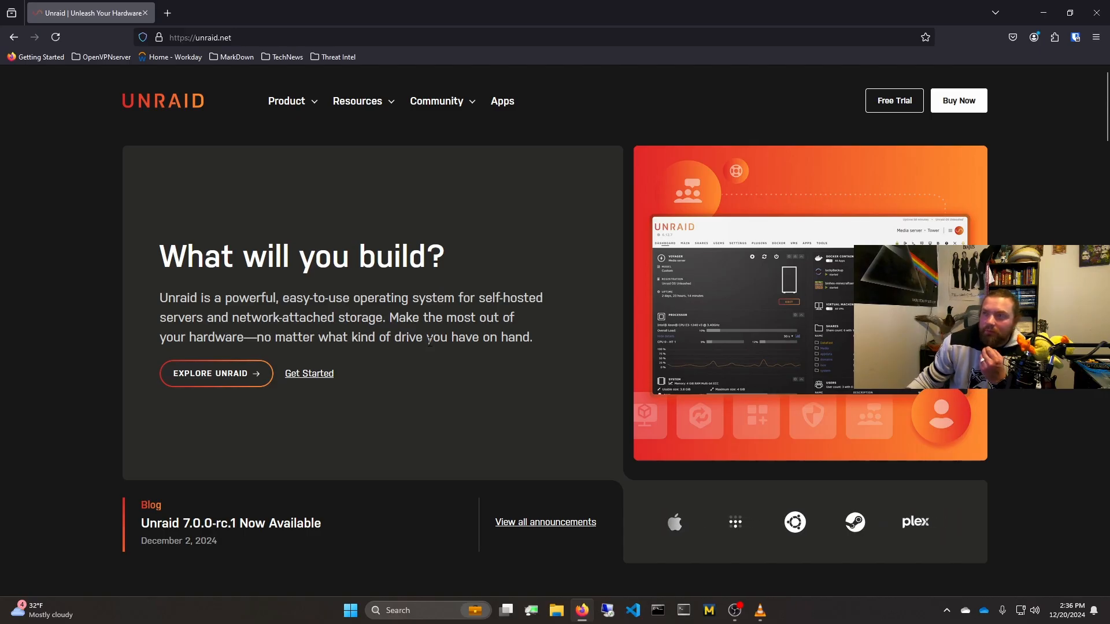
Step: On the Unraid website in Firefox, open the Free Trial page and view the USB Creator downloads
left_click(285, 109)
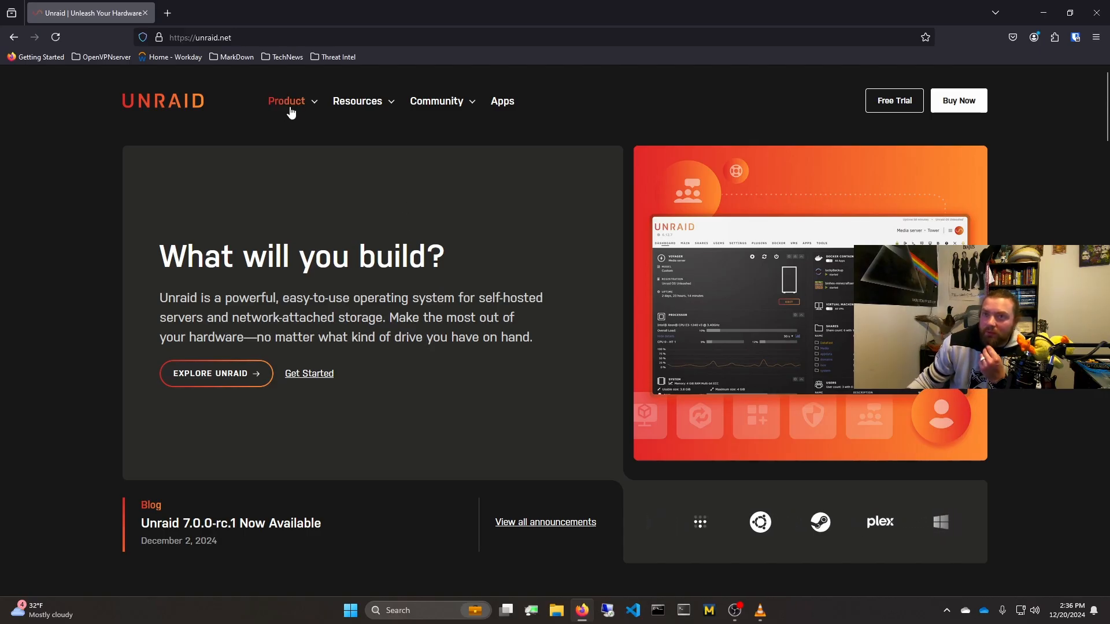
left_click(357, 101)
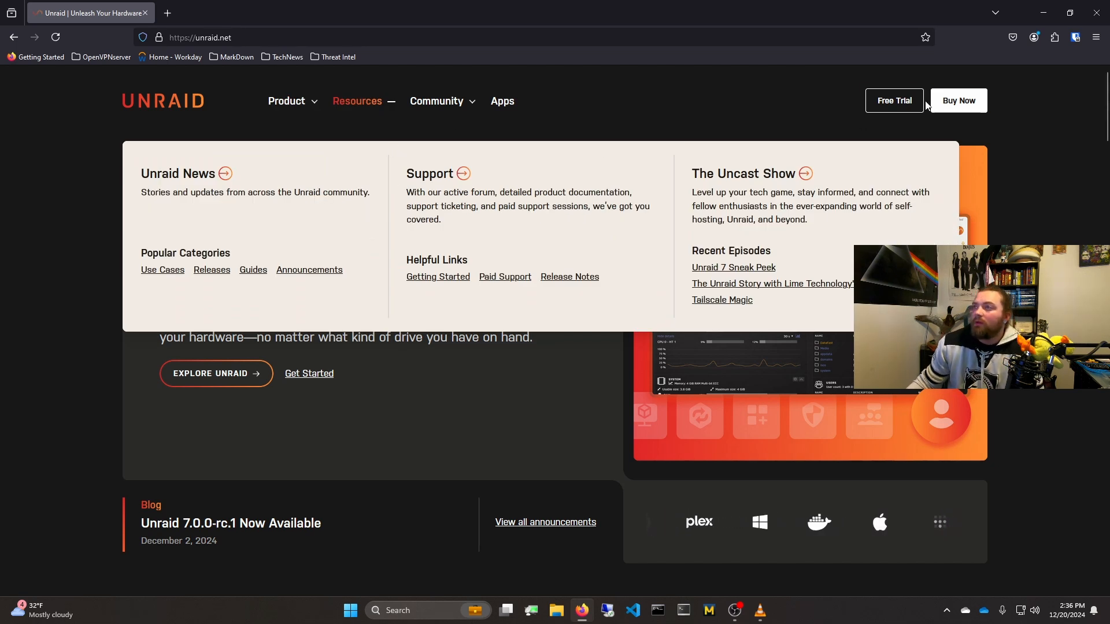
left_click(894, 100)
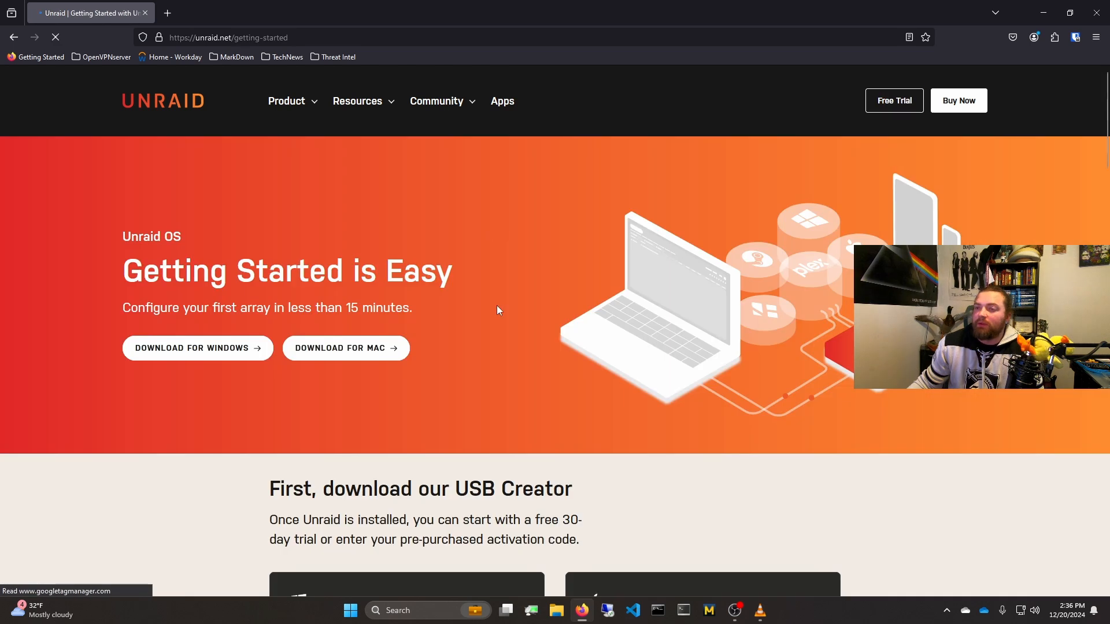
scroll(497, 311, "down", 2)
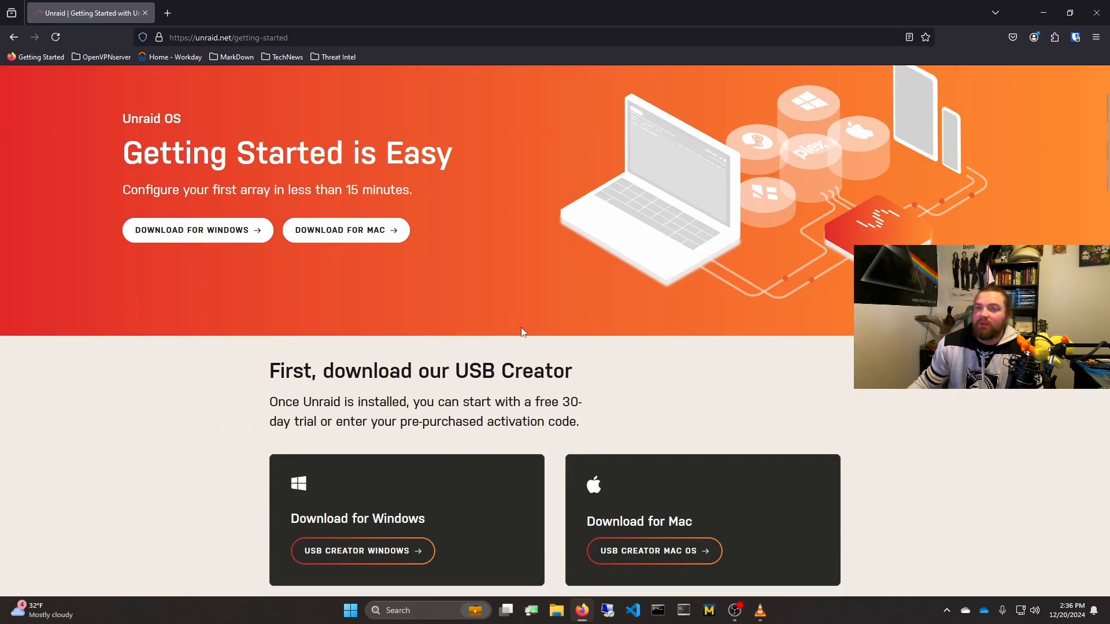
Step: Find the installed Unraid USB Creator app on the computer and launch it
left_click(431, 612)
type("unra")
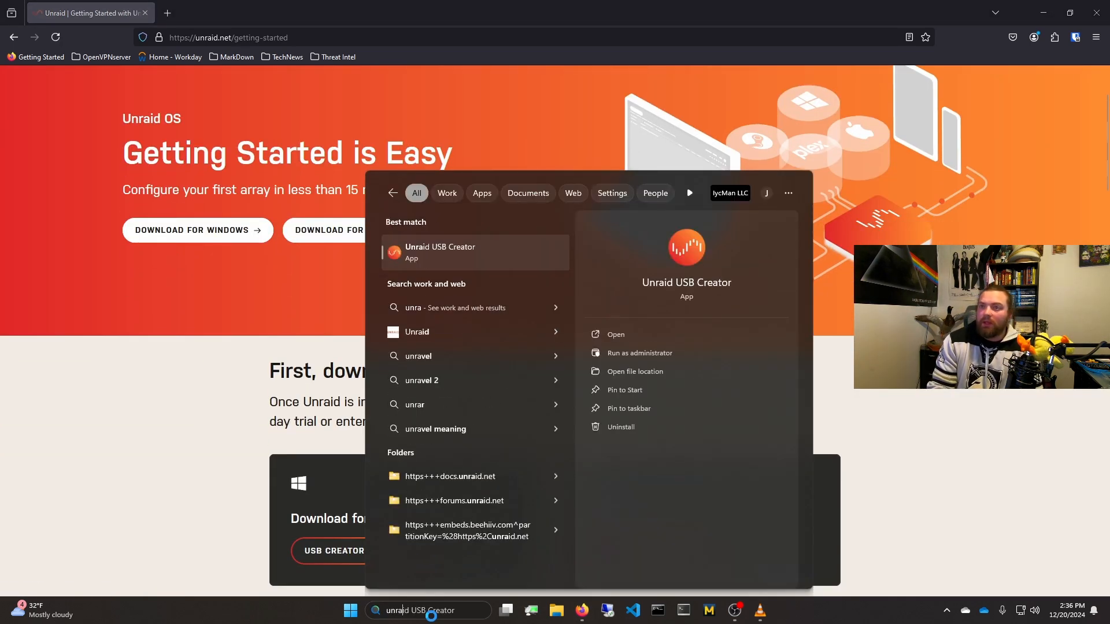
key("Return")
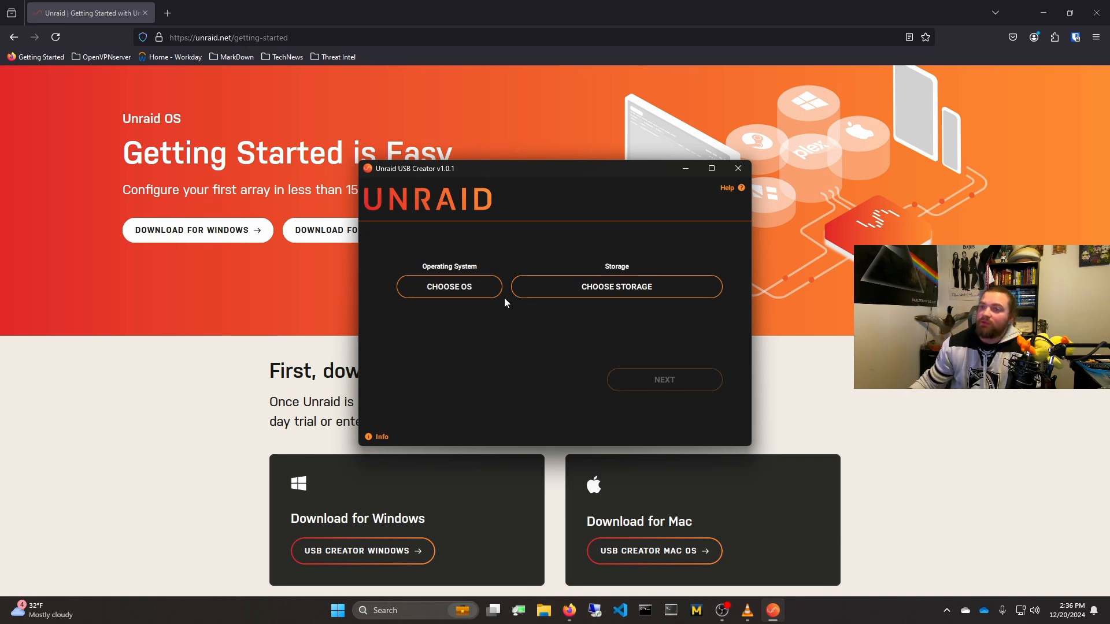
Step: Choose Unraid 6.12.14 as the operating system and the 31.5 GB Generic Flash Disk USB Device as storage, and view the storage list again
left_click(482, 289)
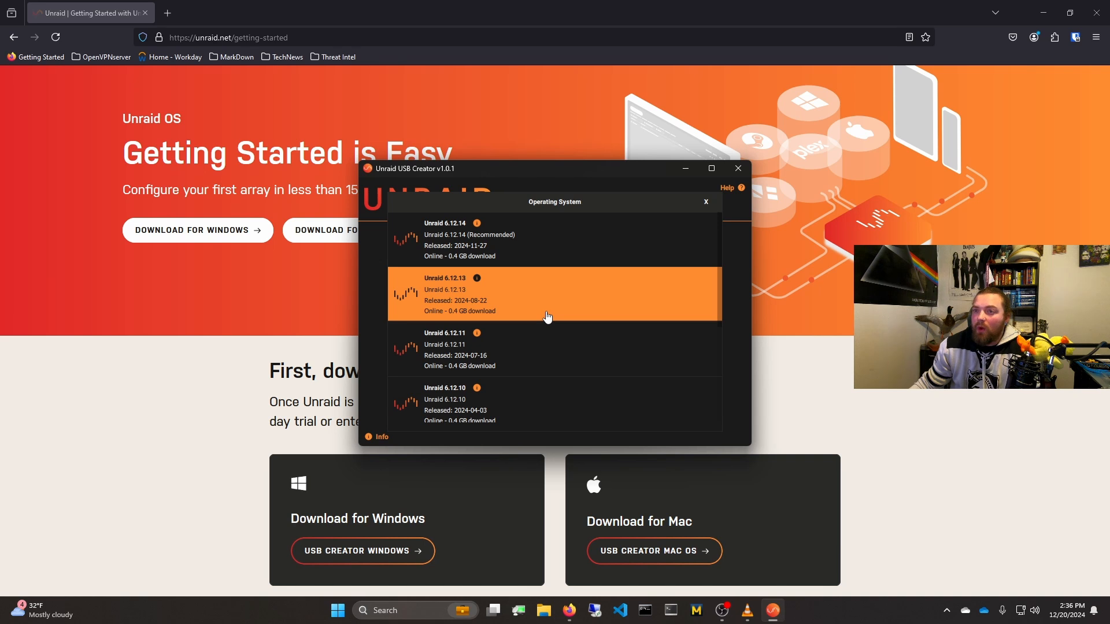
left_click(530, 251)
left_click(586, 285)
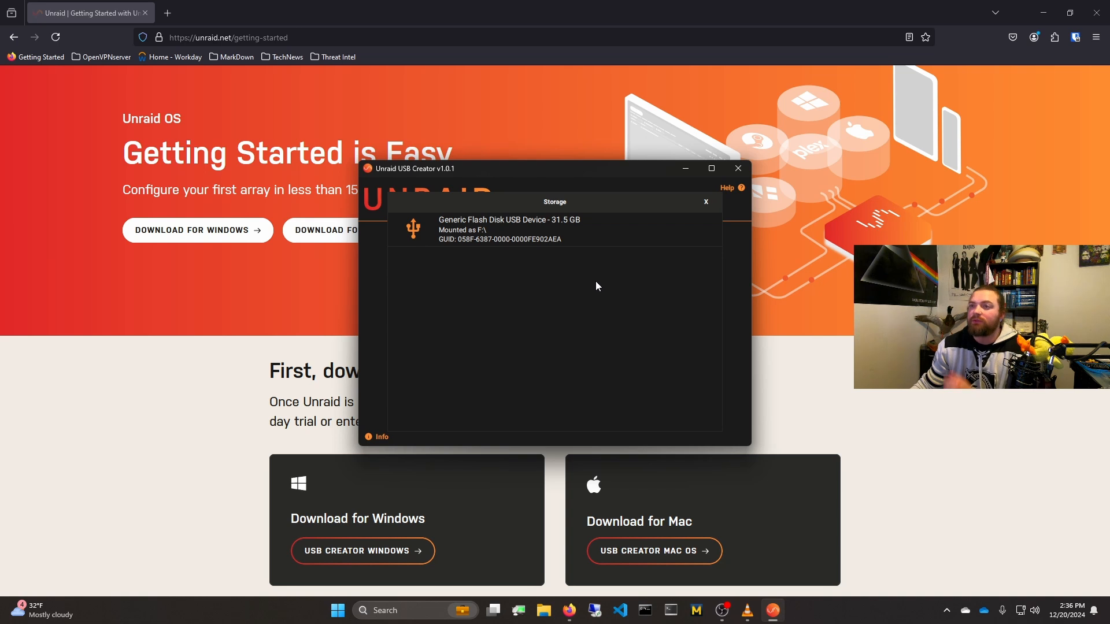
left_click(636, 230)
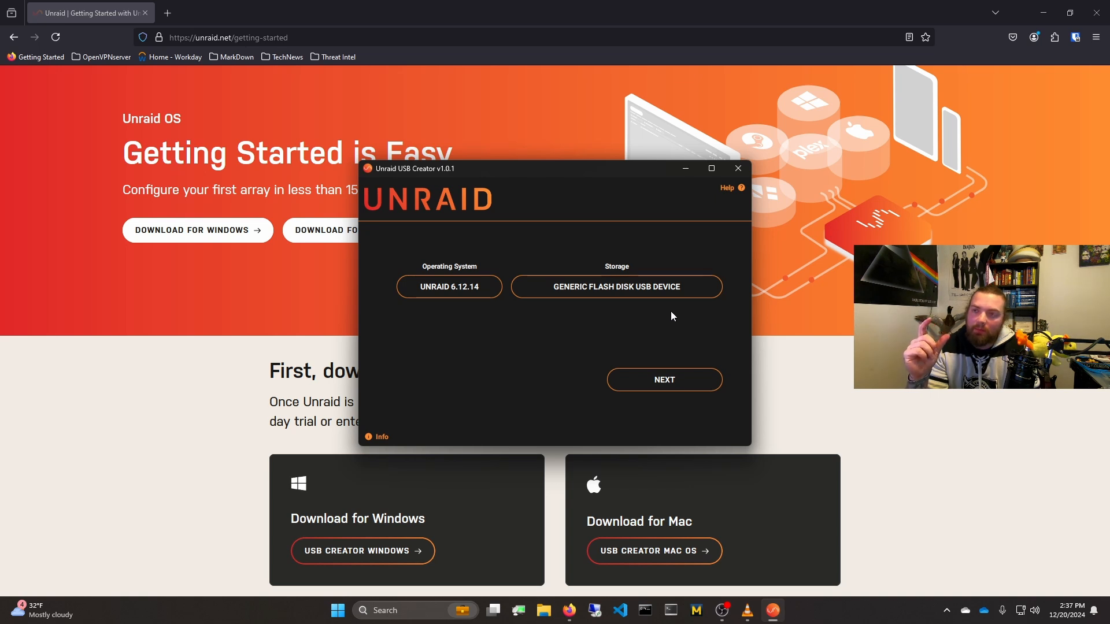
left_click(658, 289)
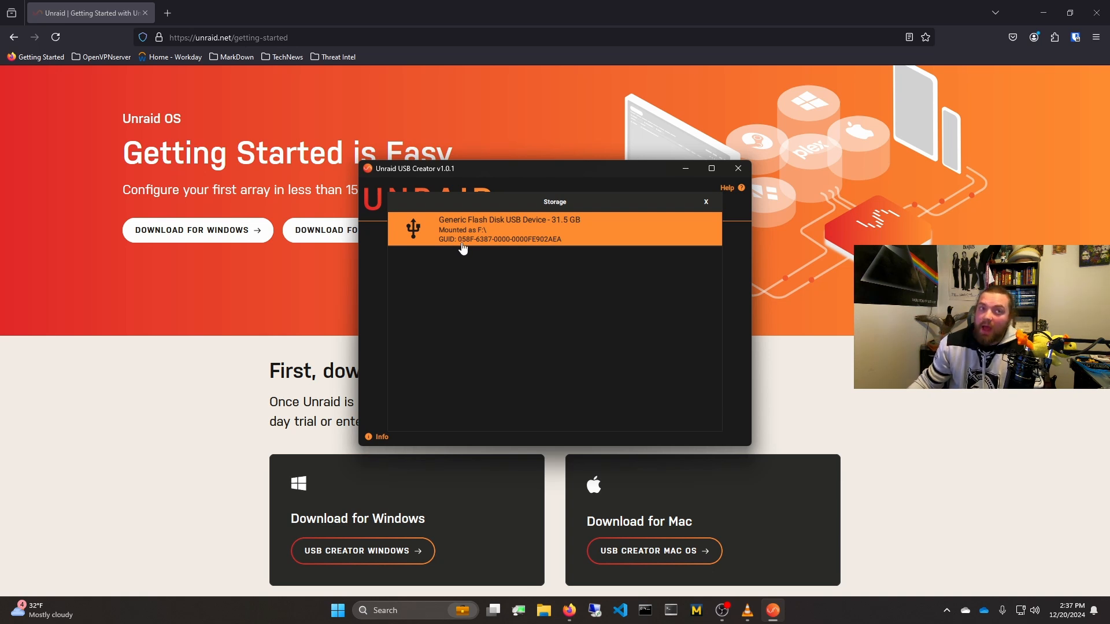
Step: In a new Firefox window, view 32GB USB 2.0 flash drive packs, the Pnstaw 10-pack on Amazon and the PNY 3-pack on Best Buy
right_click(569, 611)
left_click(556, 548)
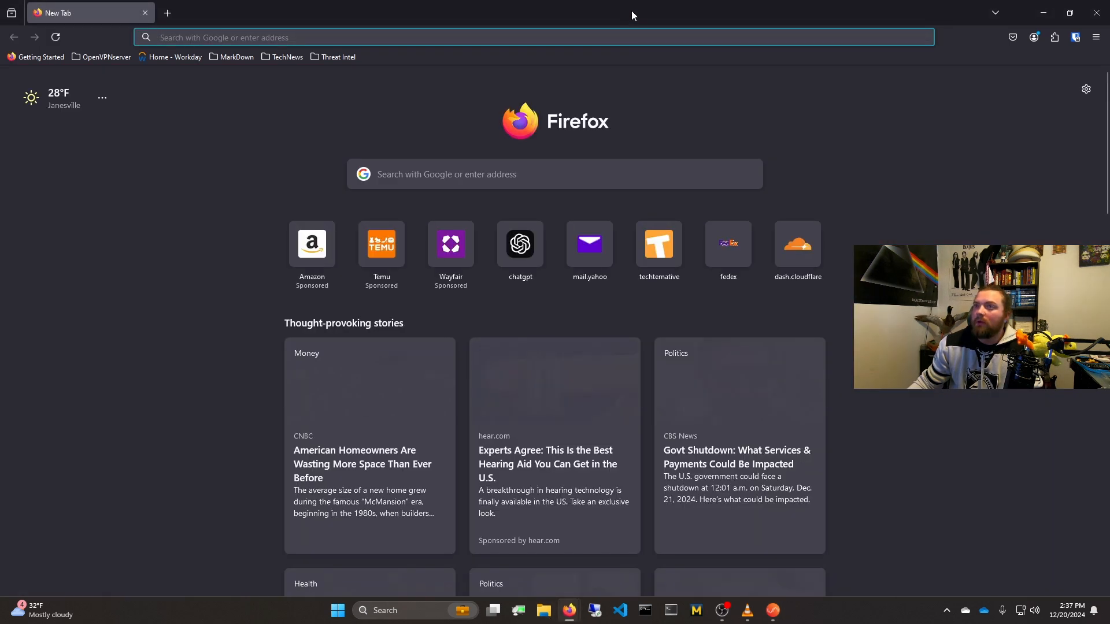
left_click_drag(632, 15, 1109, 64)
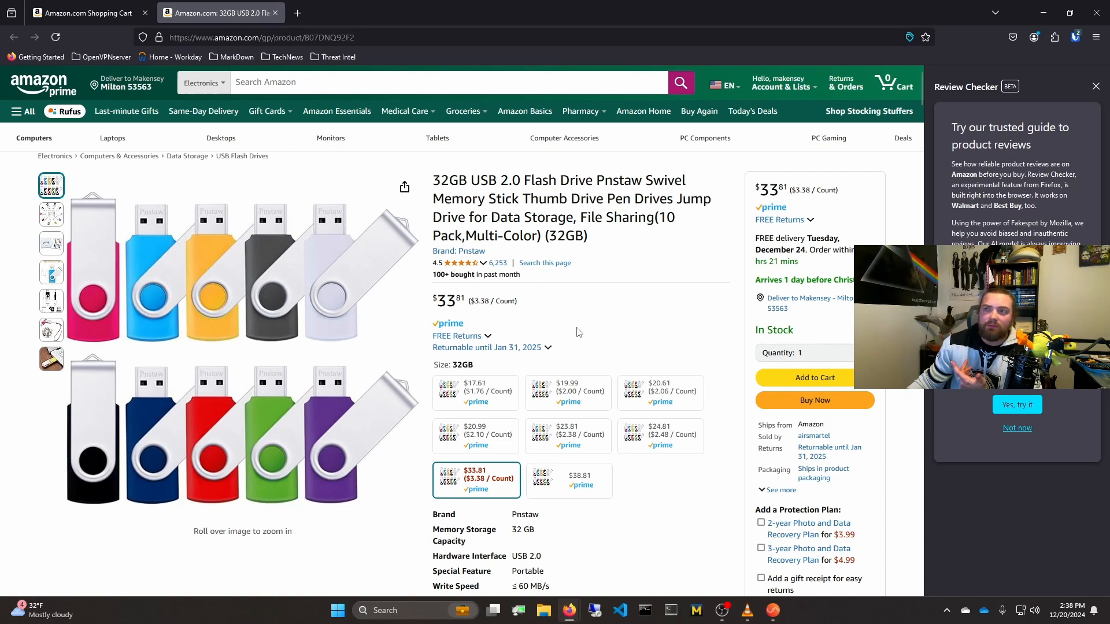
left_click_drag(595, 178, 644, 177)
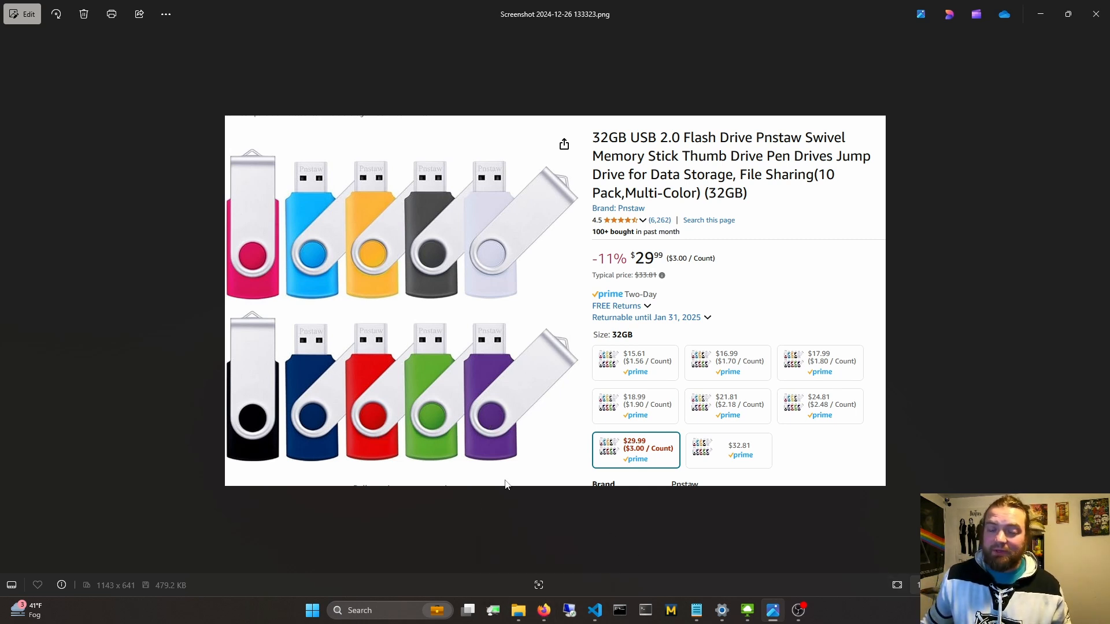
left_click(541, 609)
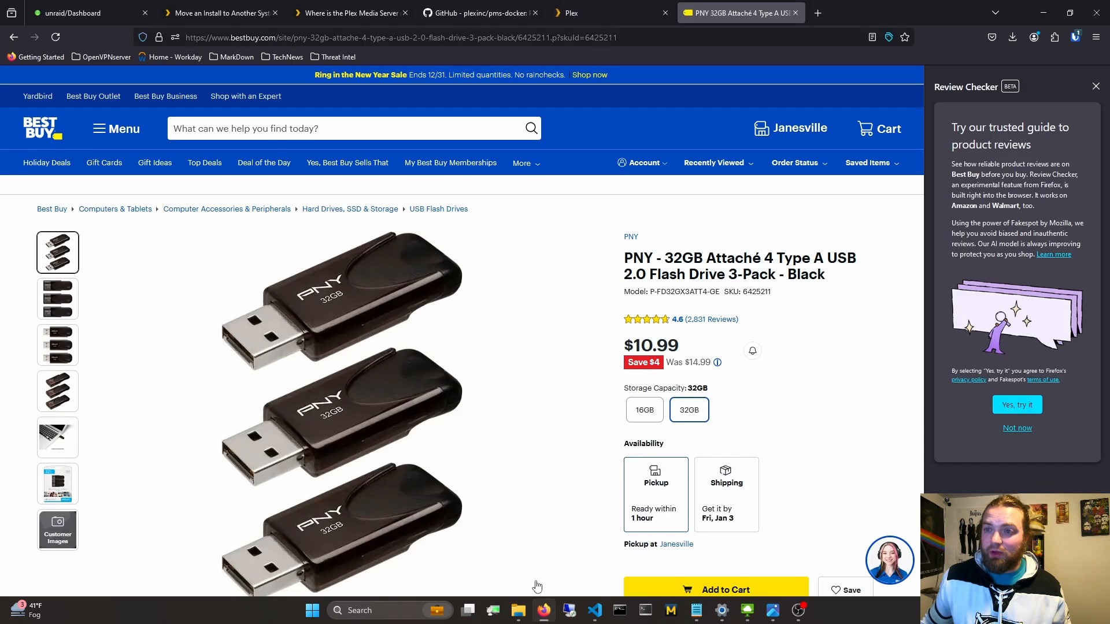
scroll(508, 422, "down", 1)
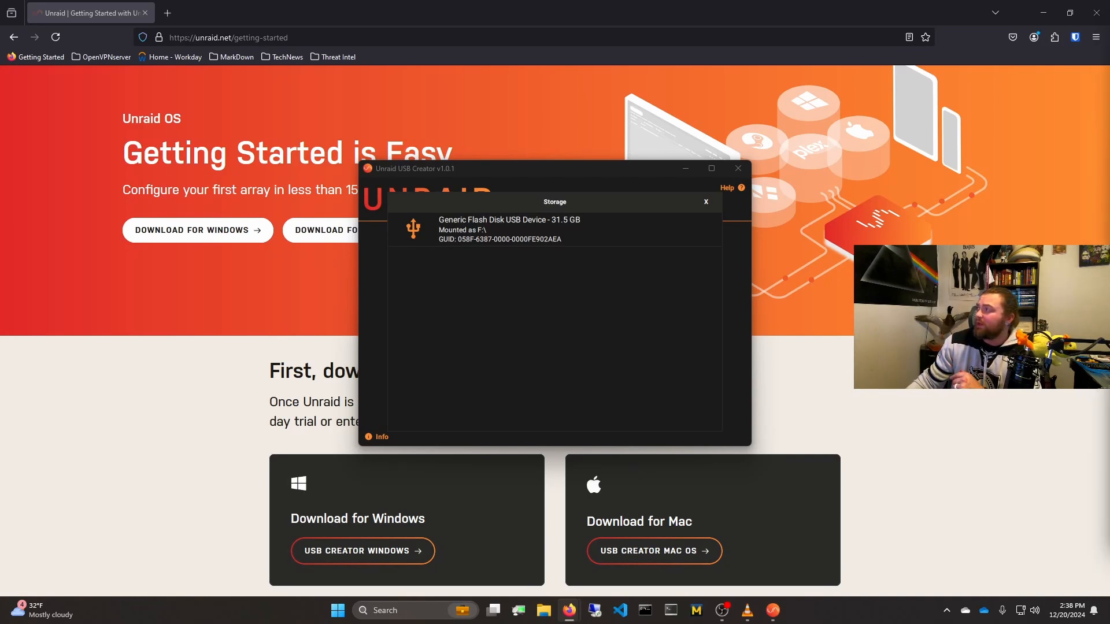
Step: Back in Unraid USB Creator, select the 31.5 GB Generic Flash Disk USB Device as storage and proceed to the server settings
left_click(747, 307)
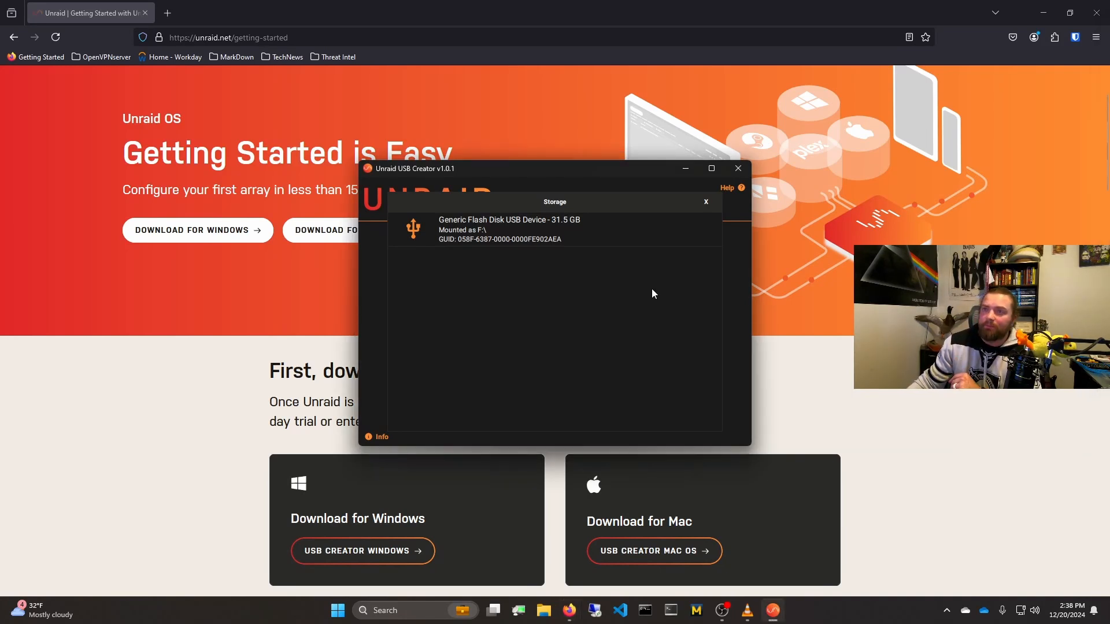
left_click(641, 238)
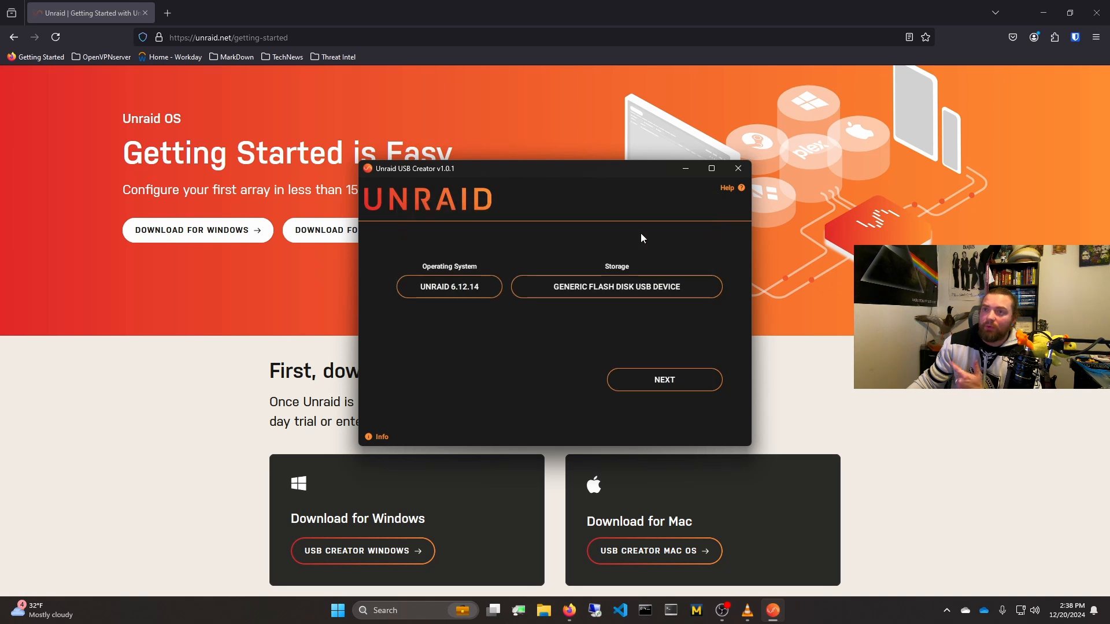
left_click(667, 380)
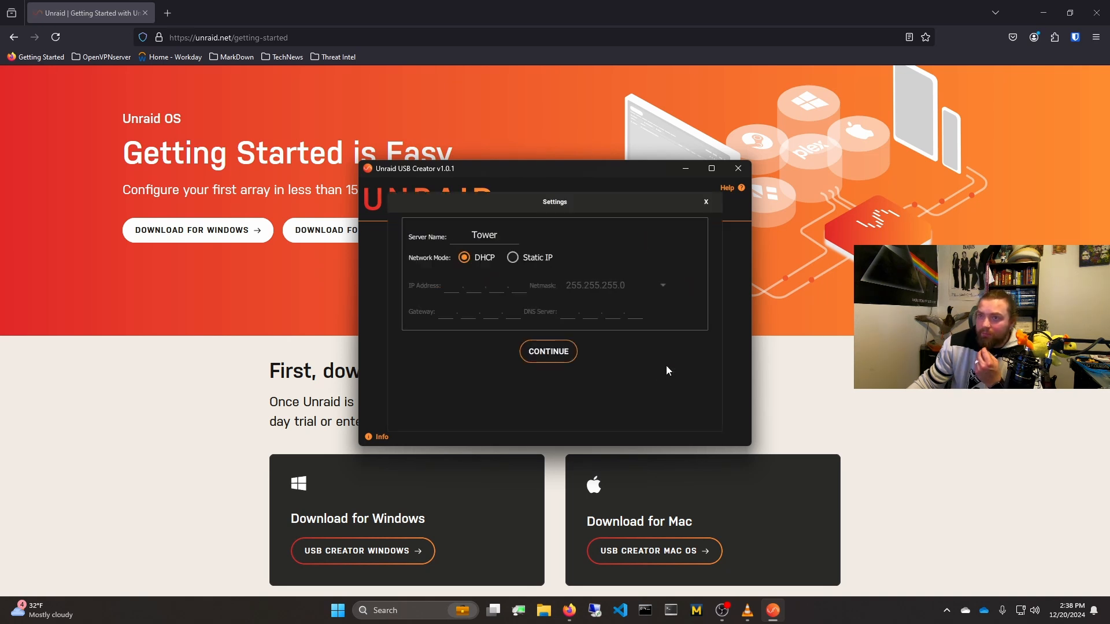
Step: Set the server name to unraid
left_click(501, 235)
double_click(501, 235)
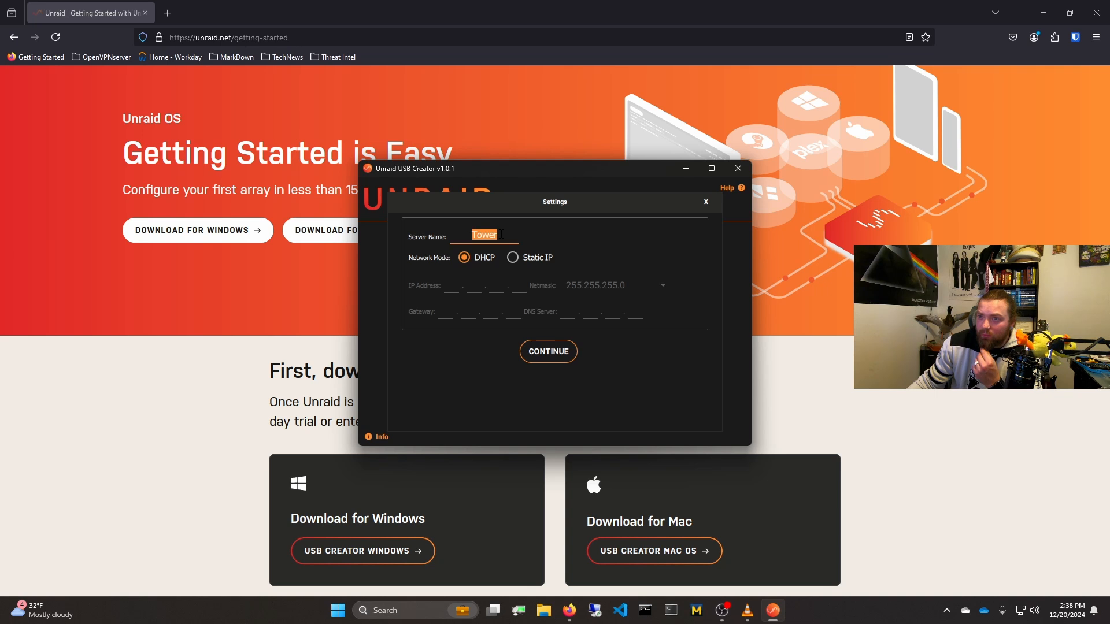
type("un")
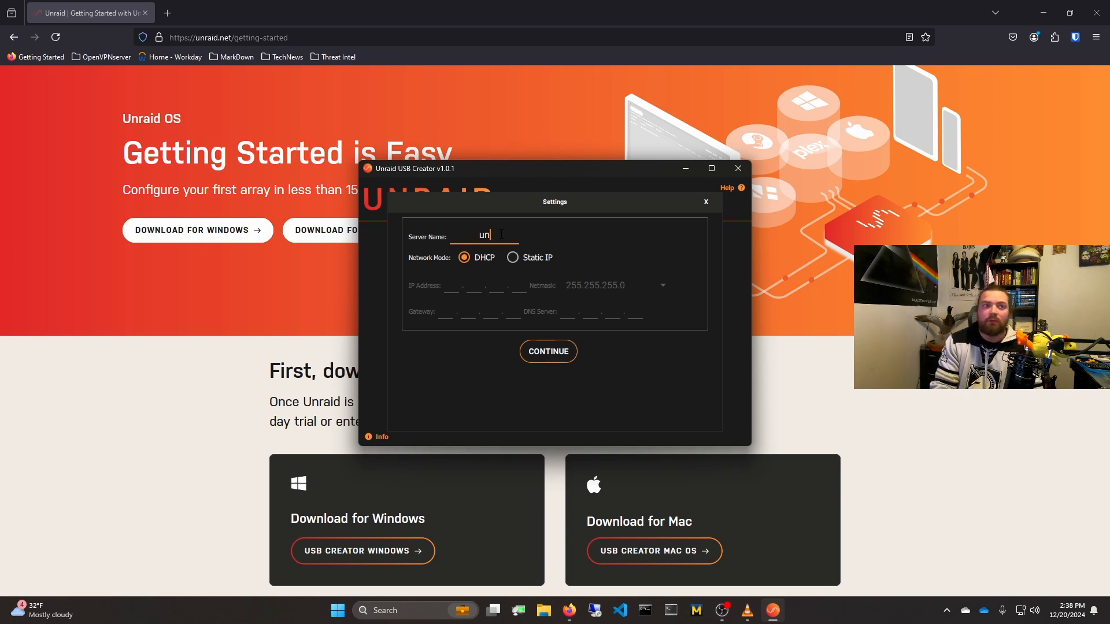
type("raid")
Step: Set the network mode to Static IP with the IP address 192.168.89.215
left_click(519, 258)
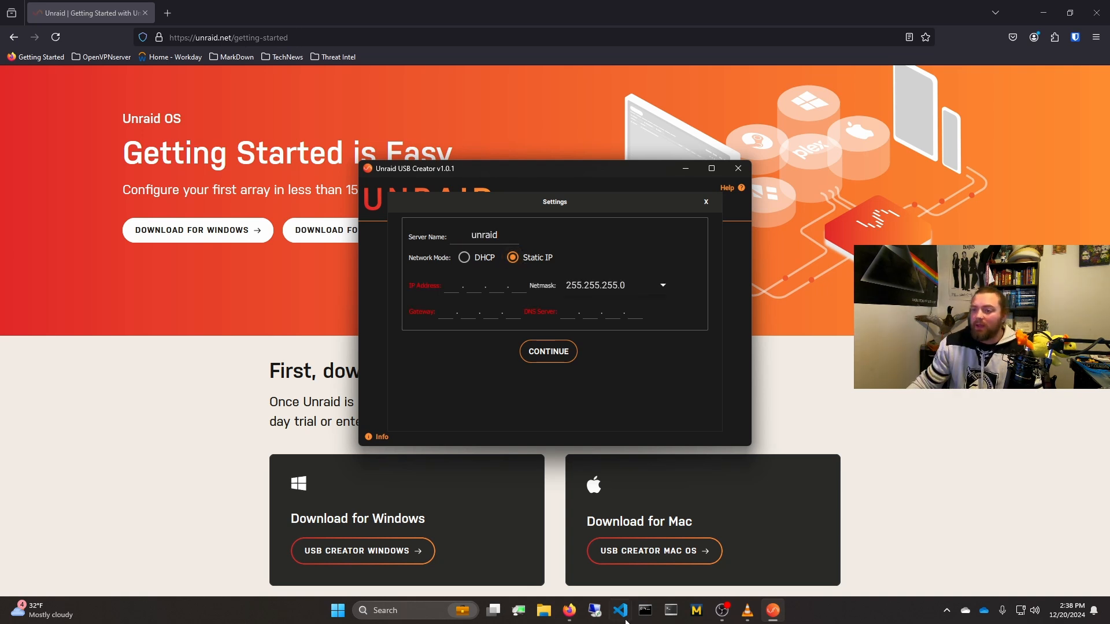
type("192.")
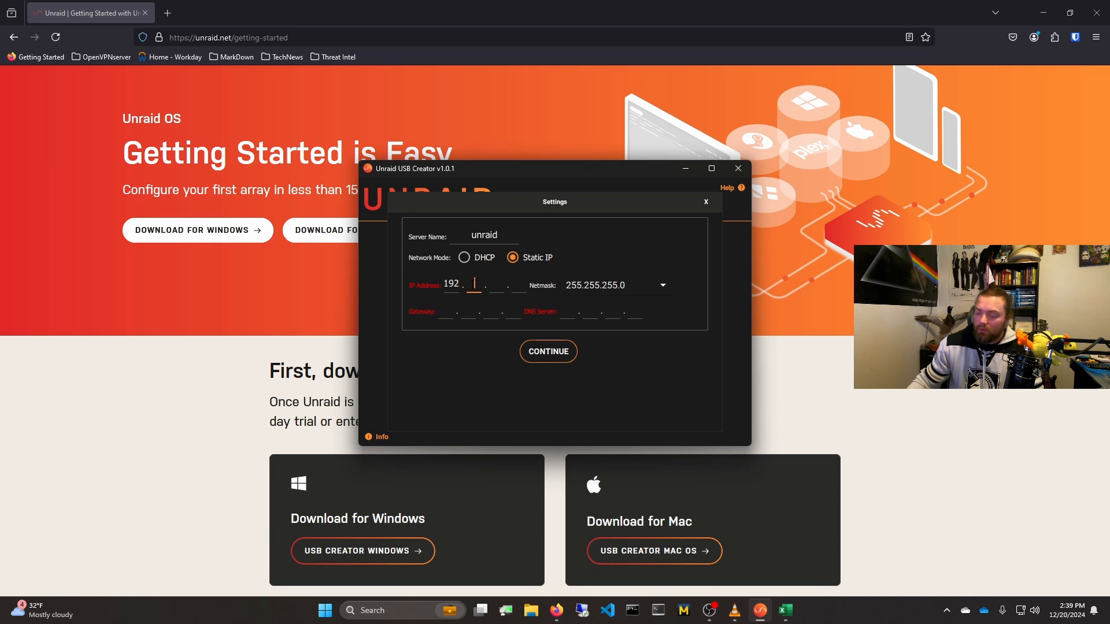
type("168.89.")
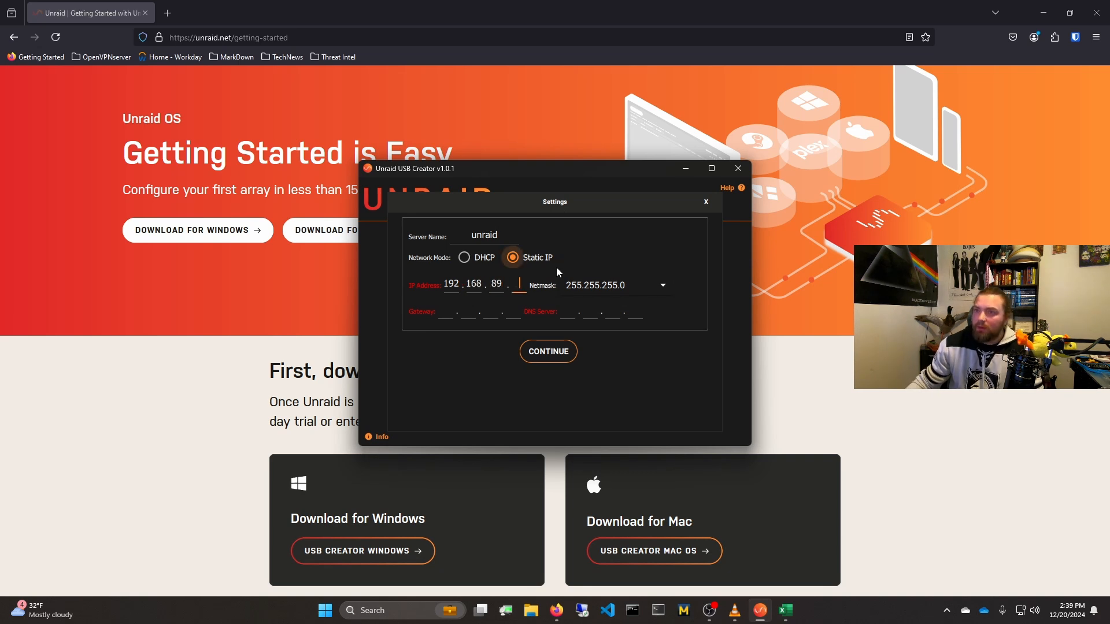
type("215")
Step: Set both the gateway and the DNS server to 192.168.89.1
key("Tab")
type("192")
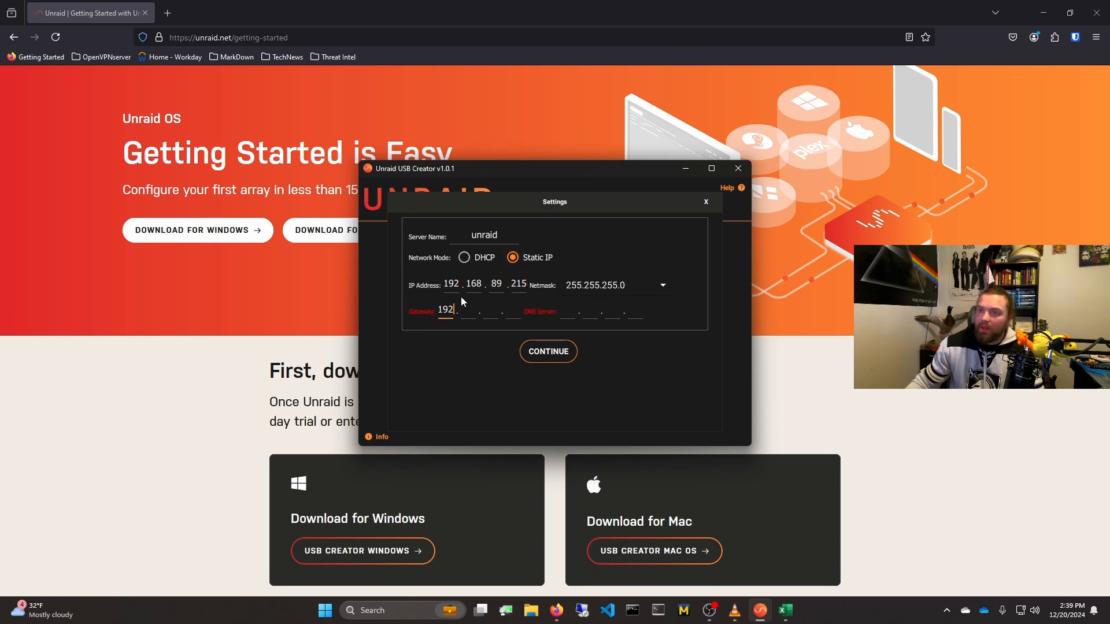
type(".168.89")
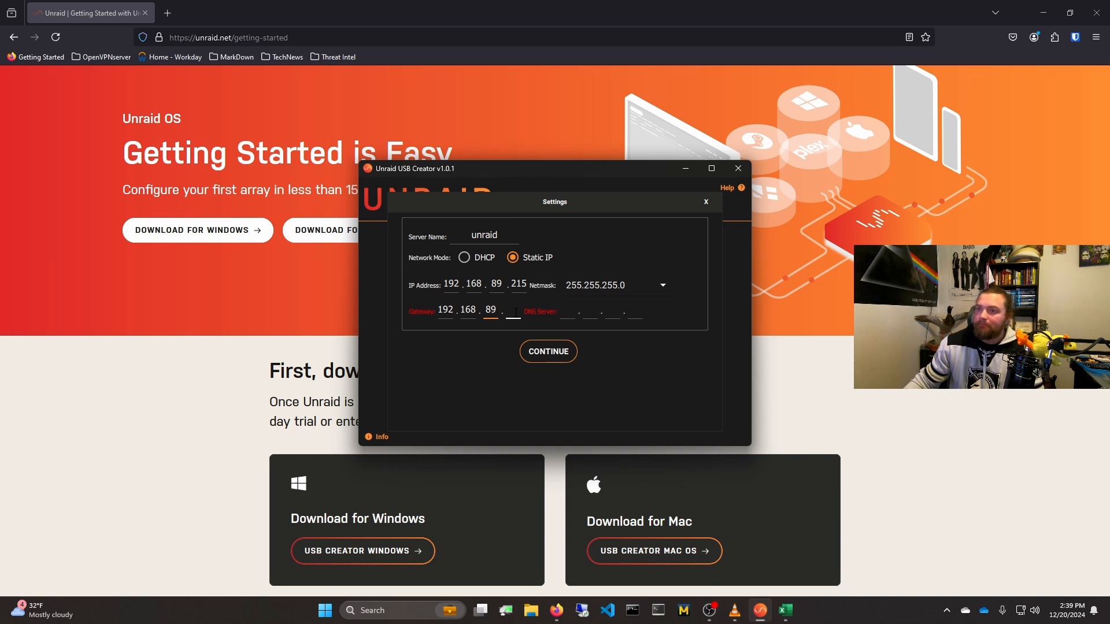
type(".1")
key("Tab")
type("192.")
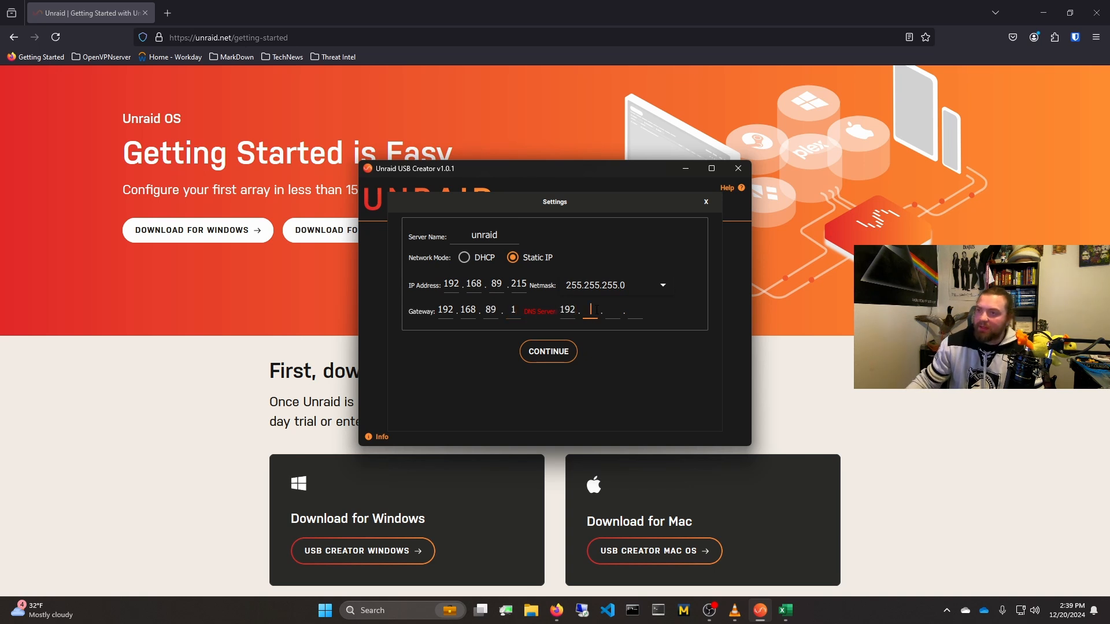
type("168.89.")
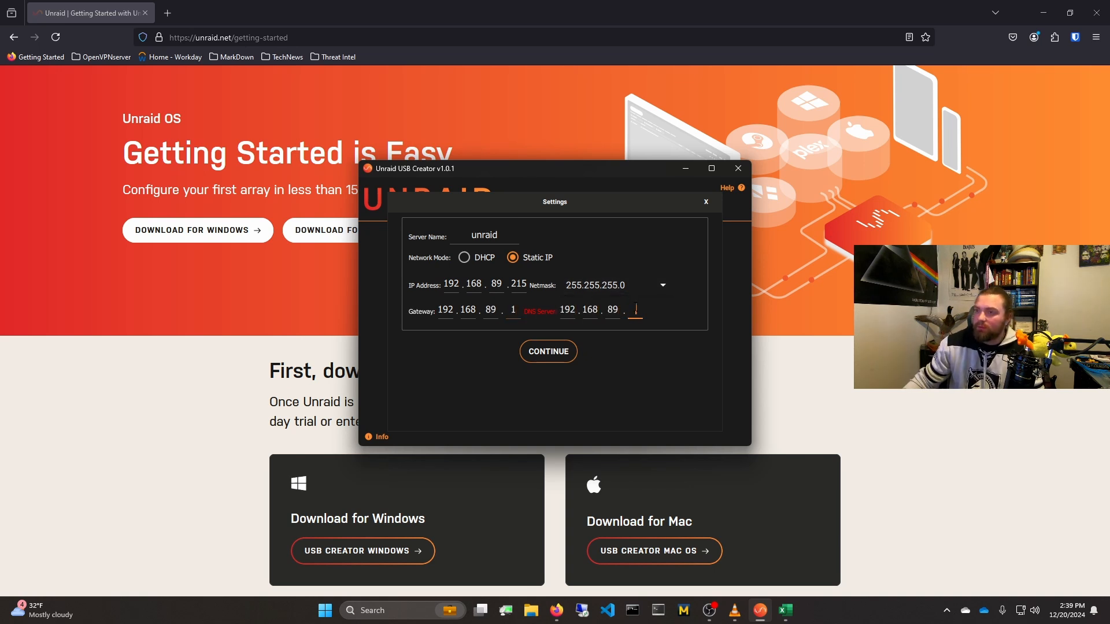
type("1")
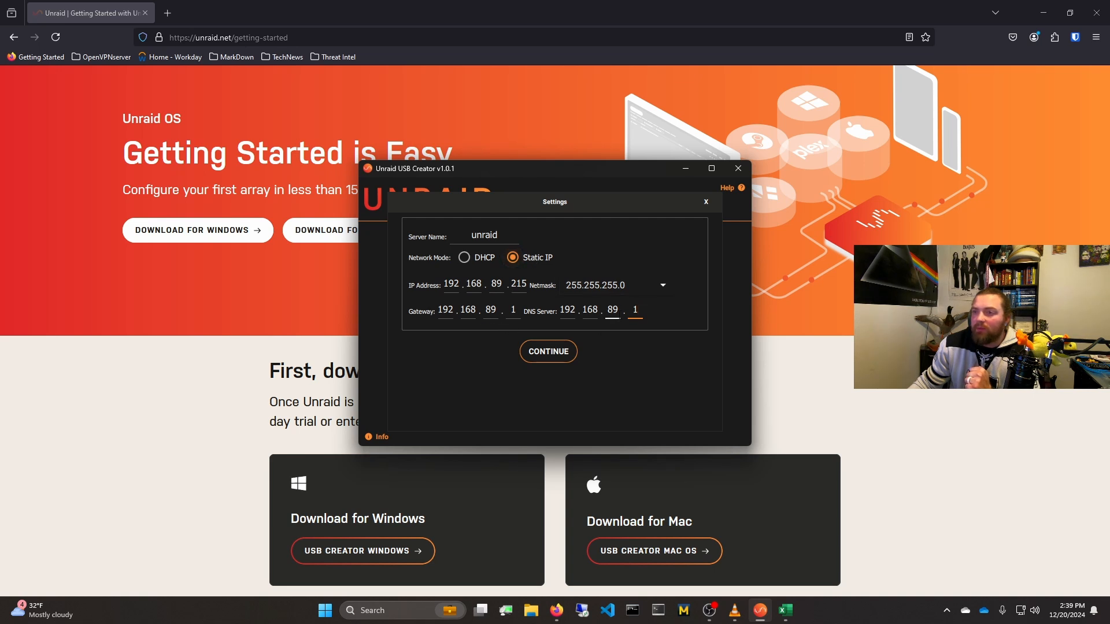
Step: Capture a screenshot of the completed server name and network settings dialog
left_click(549, 352)
key("super+shift+s")
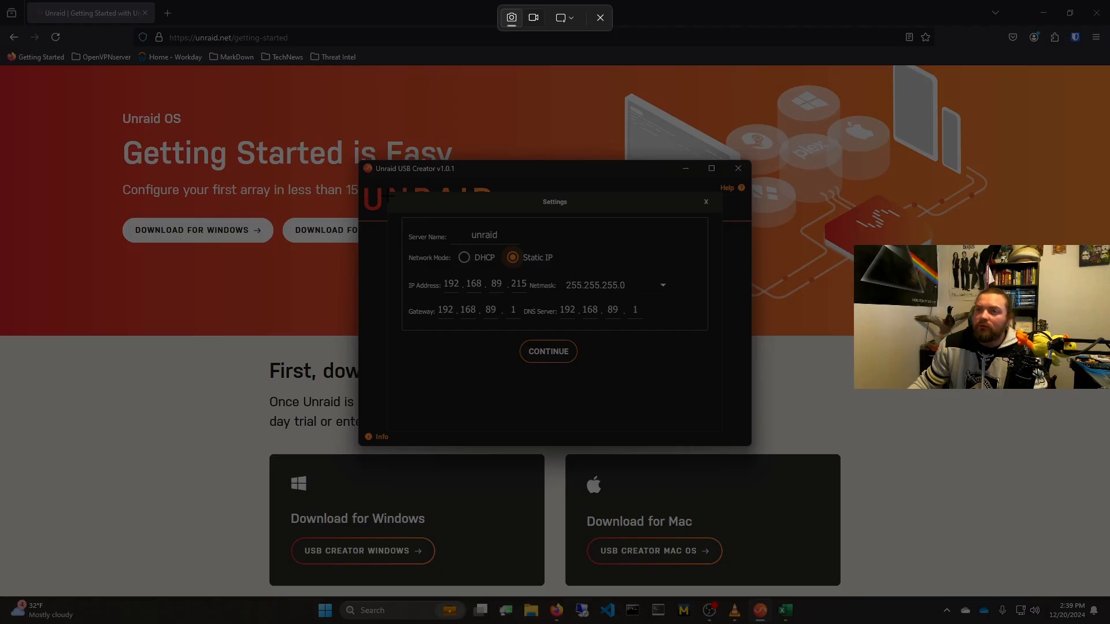
left_click_drag(387, 193, 728, 442)
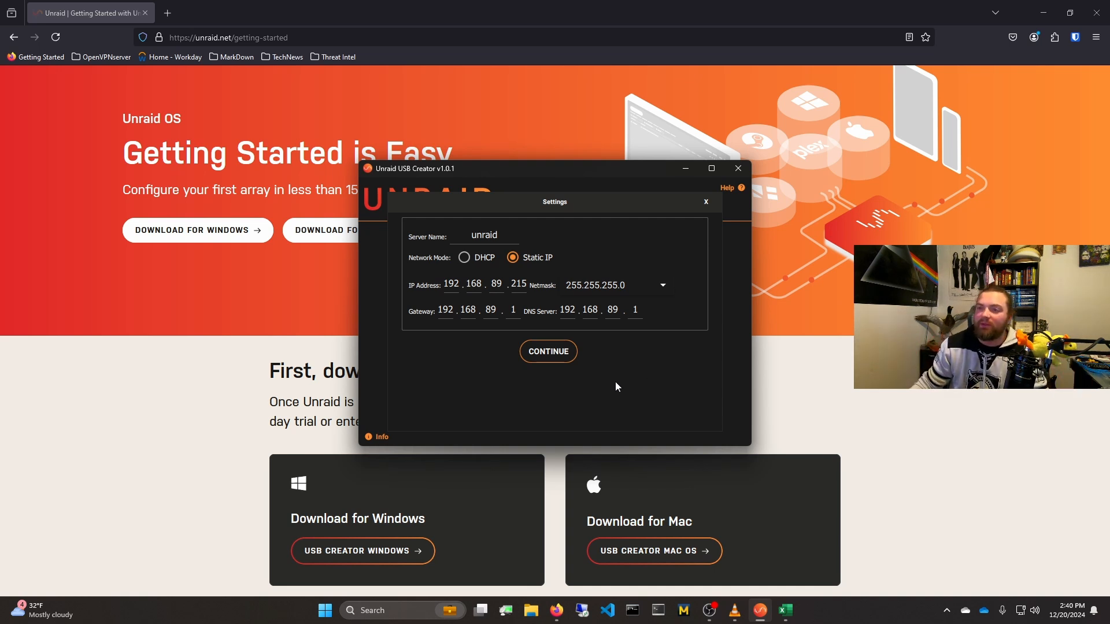
Step: Accept the server settings, confirm erasing the flash drive to write Unraid 6.12.14 to it, and close the completion message
left_click(563, 352)
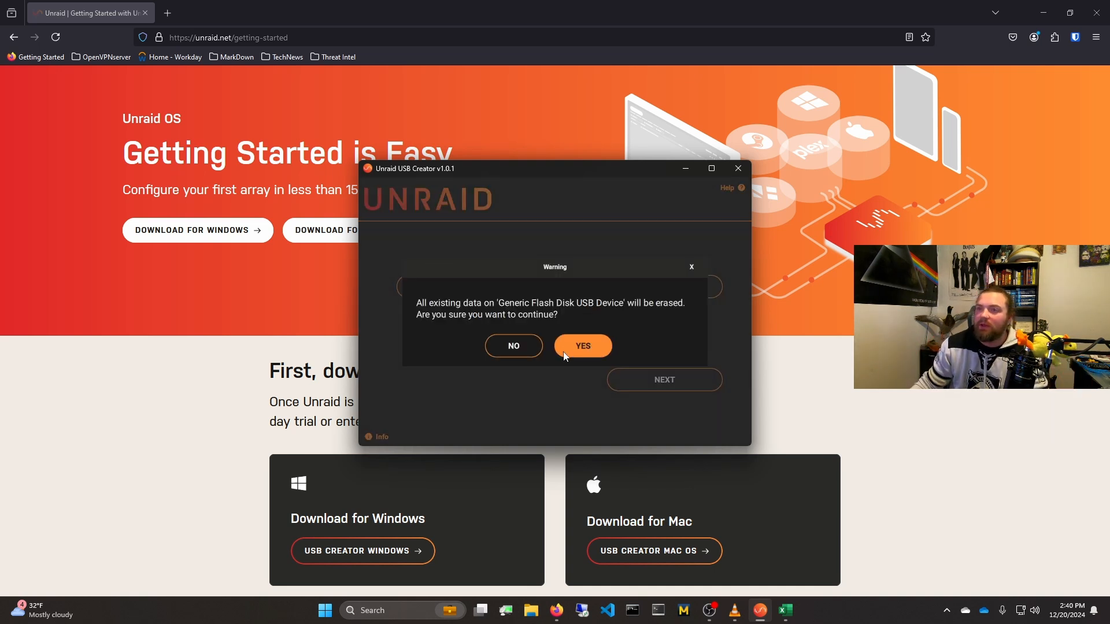
left_click(601, 352)
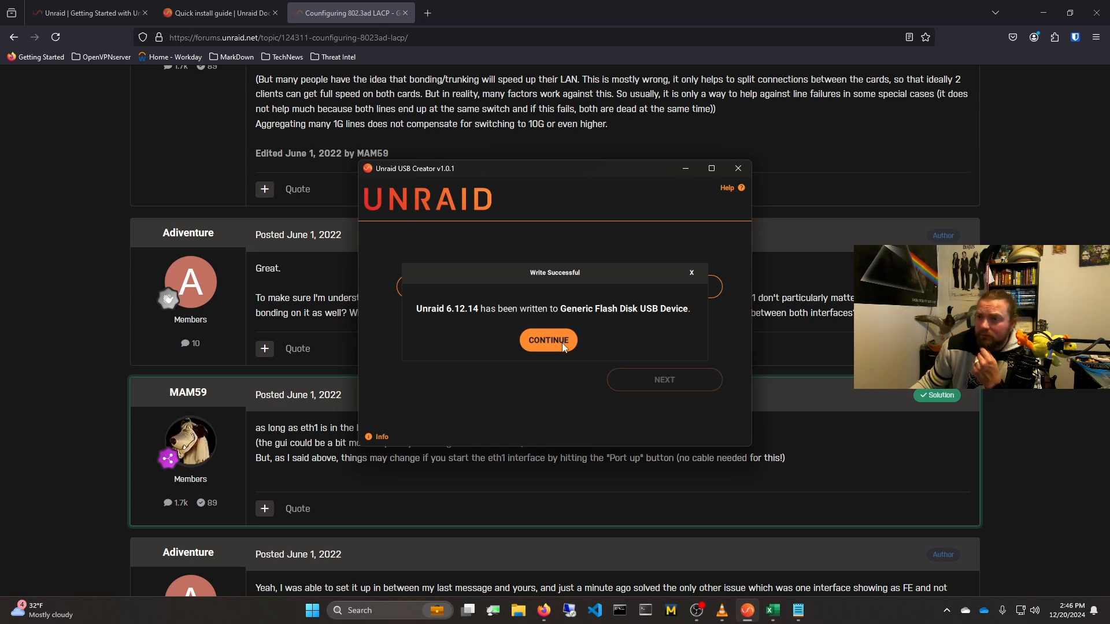
left_click(563, 344)
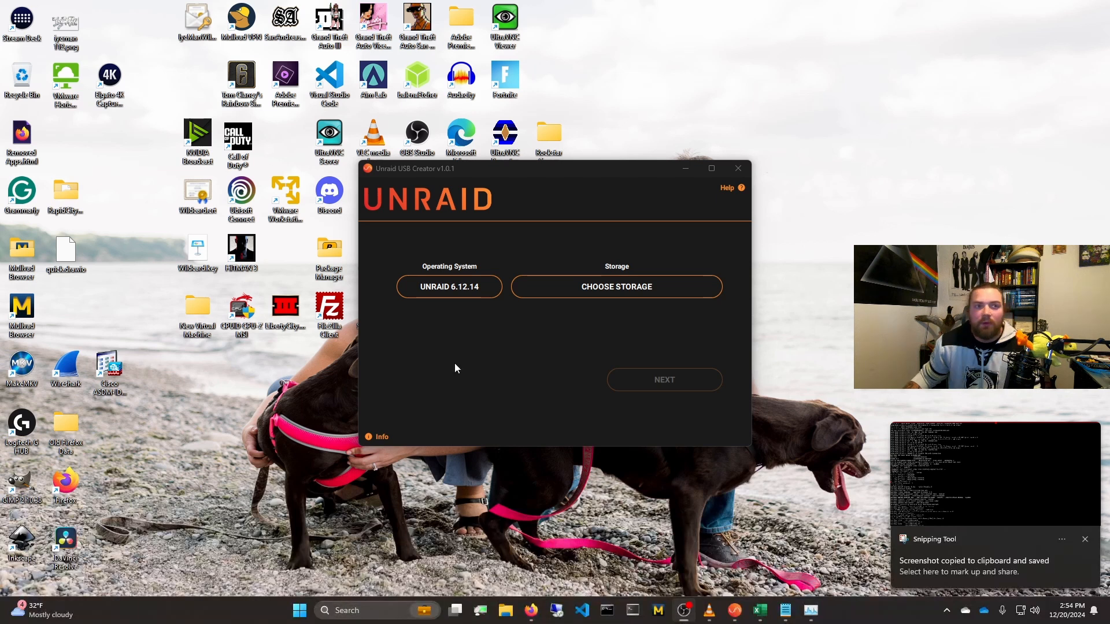
Step: Open a Command Prompt and ping the Unraid server at 192.168.89.215
left_click(607, 611)
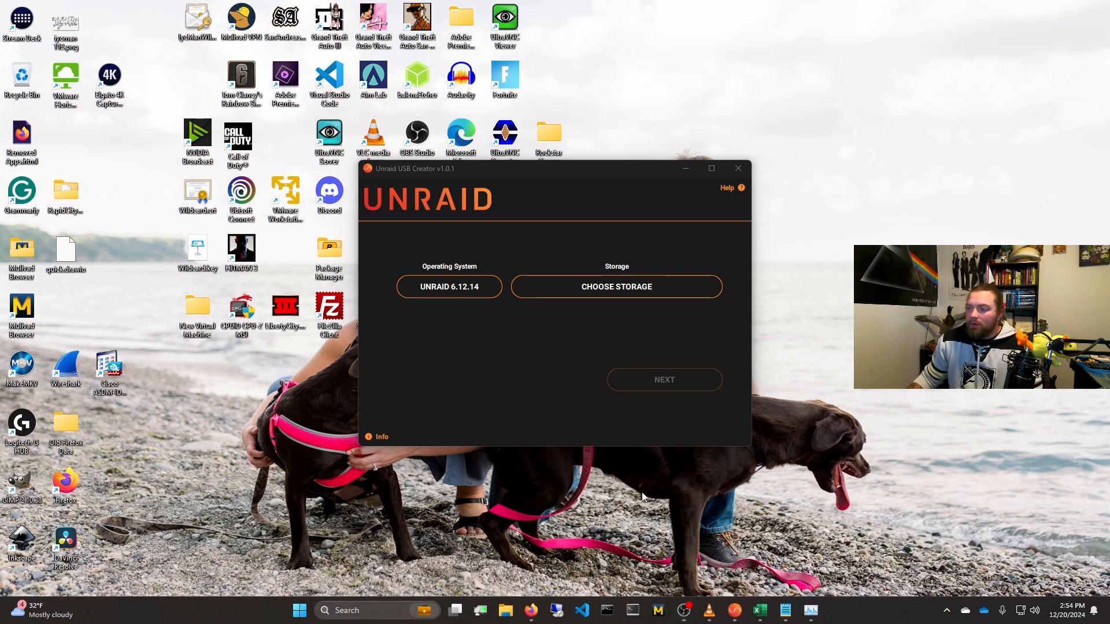
type("pi")
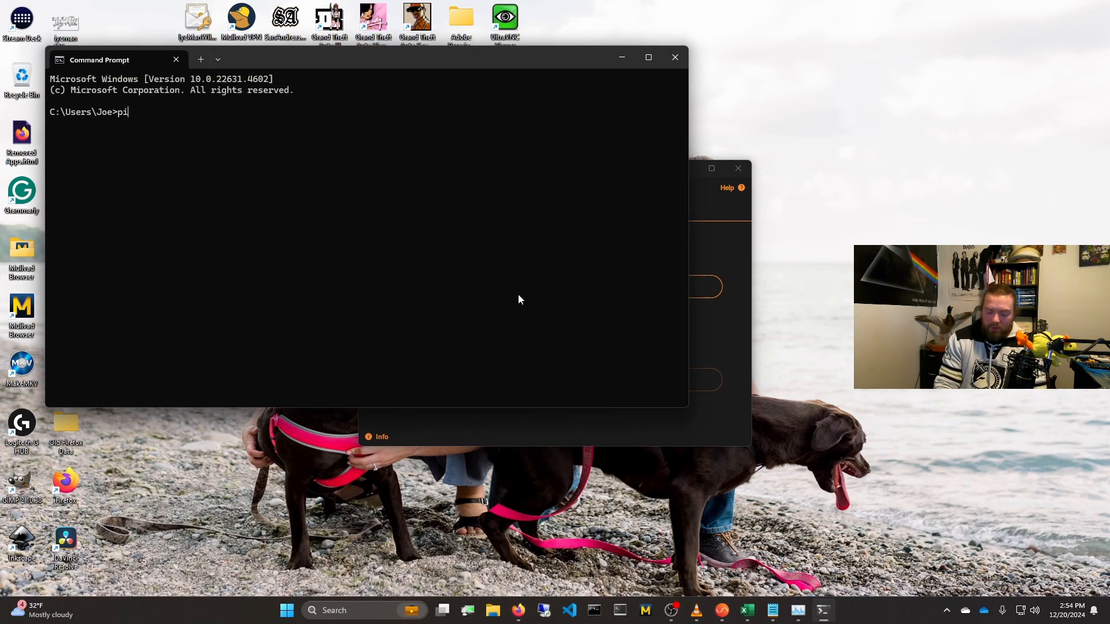
type("ng 192.168.89.215")
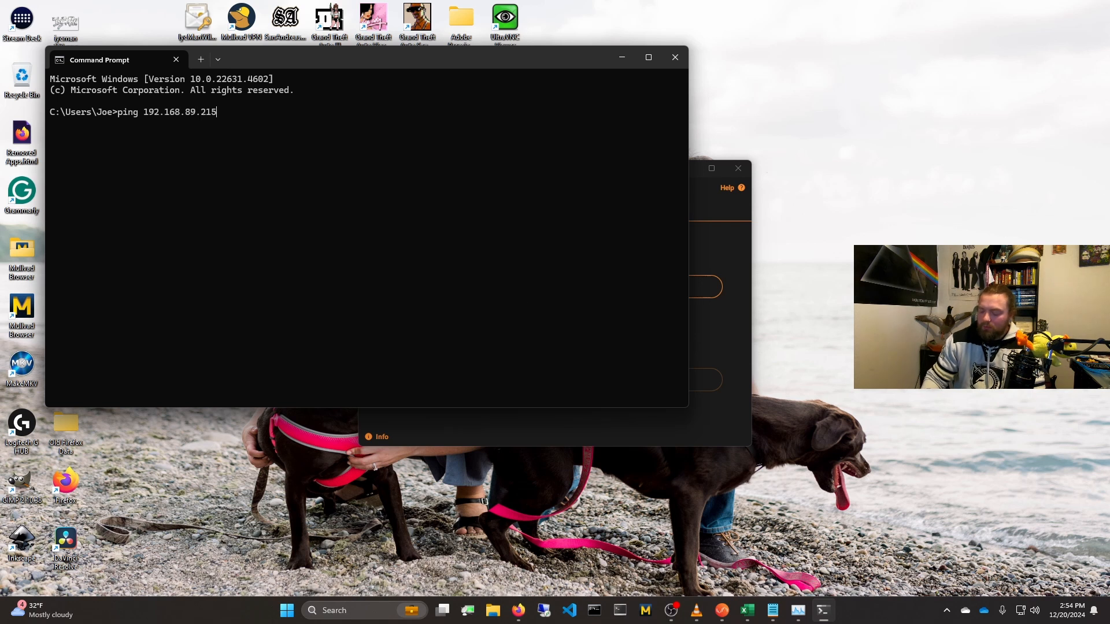
key("Return")
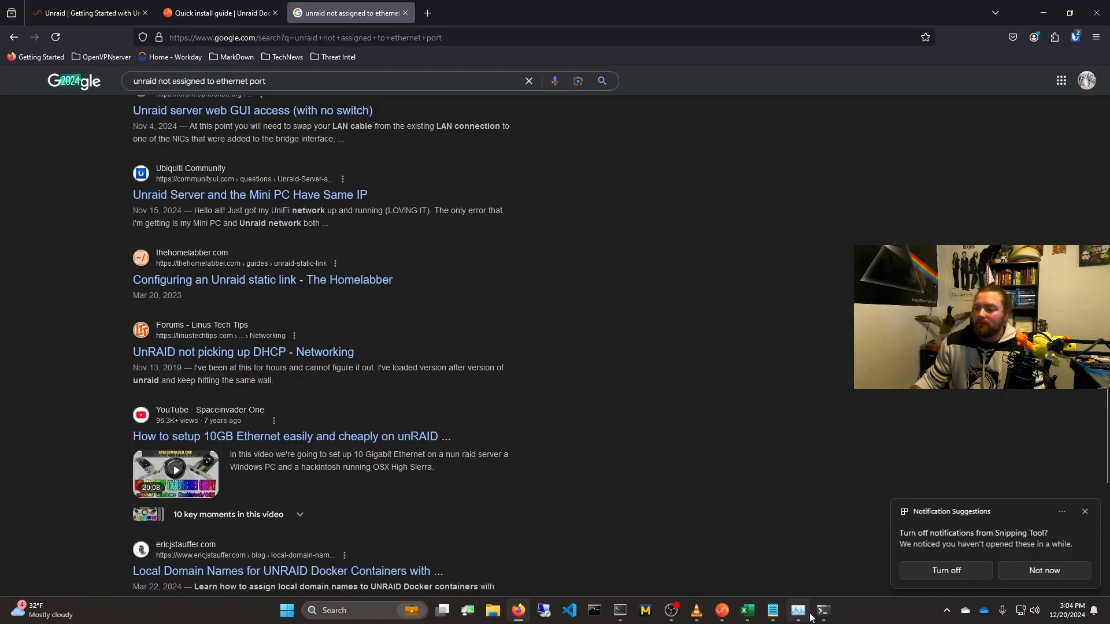
Step: Repeat the ping to 192.168.89.215 in the Command Prompt, stop it after a few replies and minimize the window
left_click(824, 610)
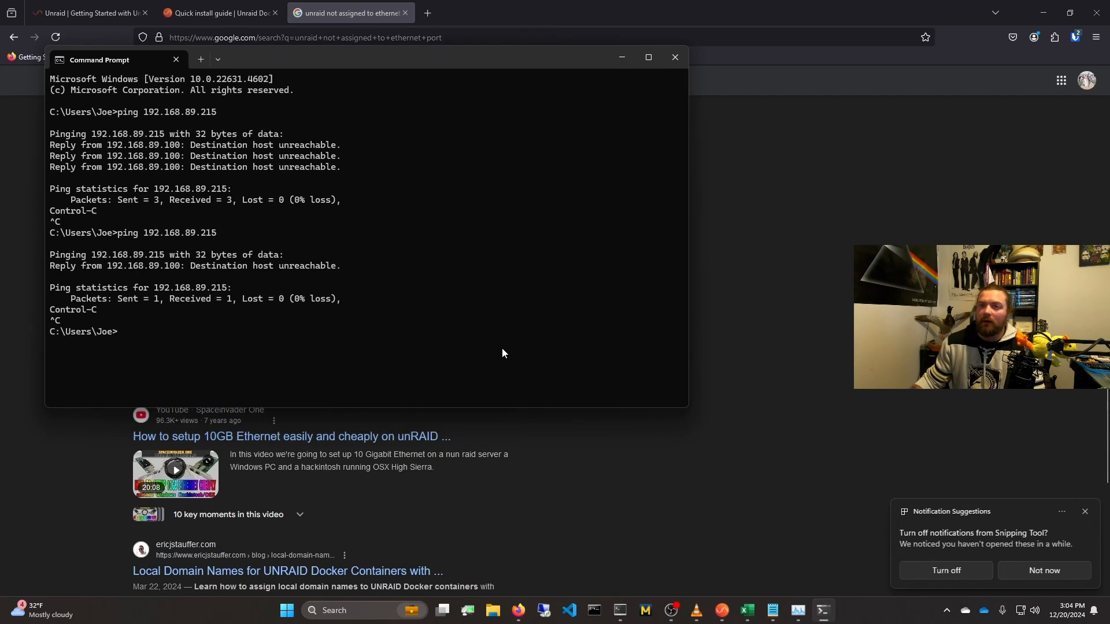
key("Up")
key("Return")
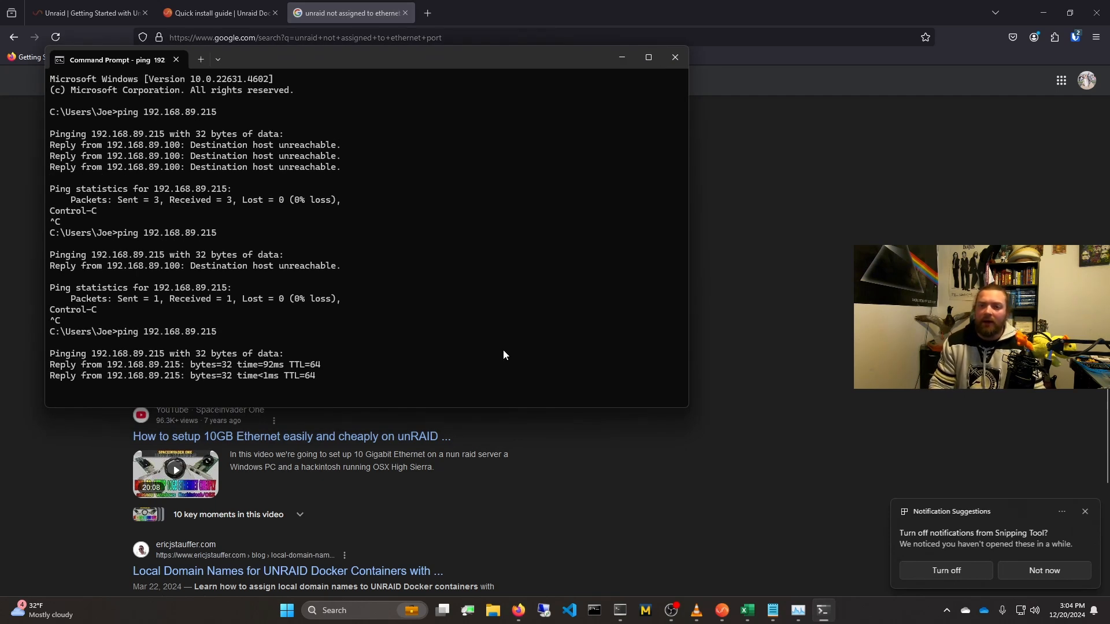
key("ctrl+c")
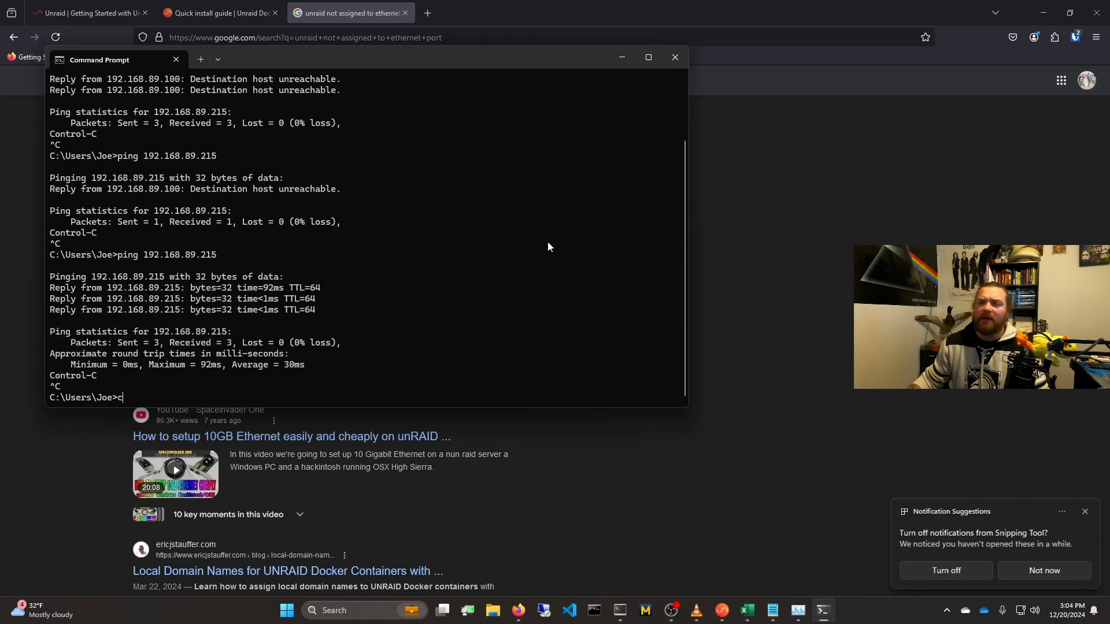
left_click(622, 56)
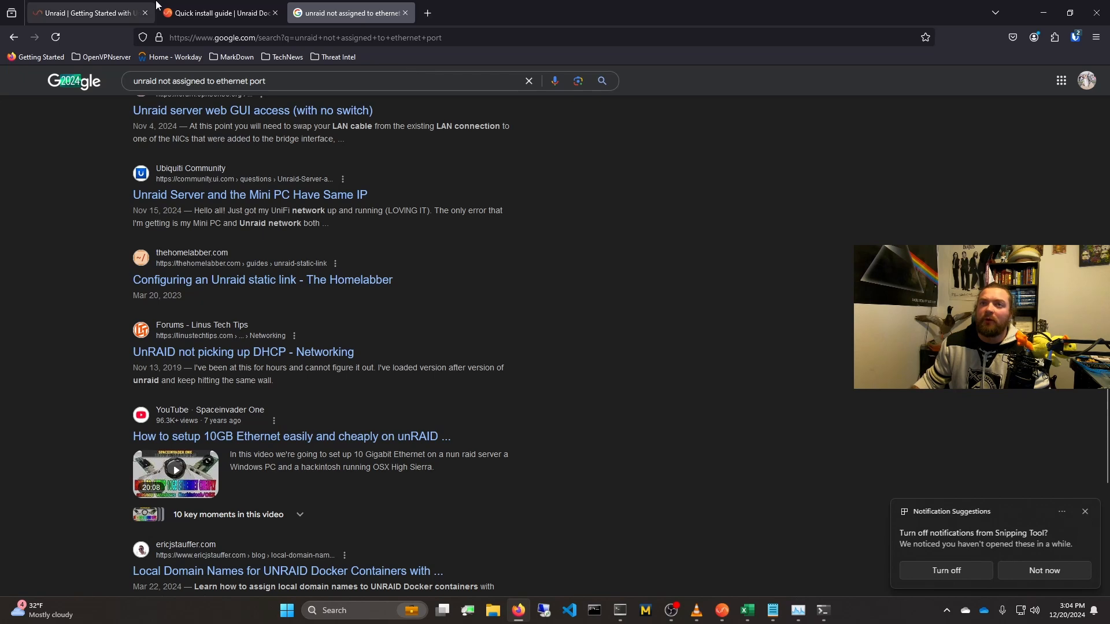
left_click(373, 33)
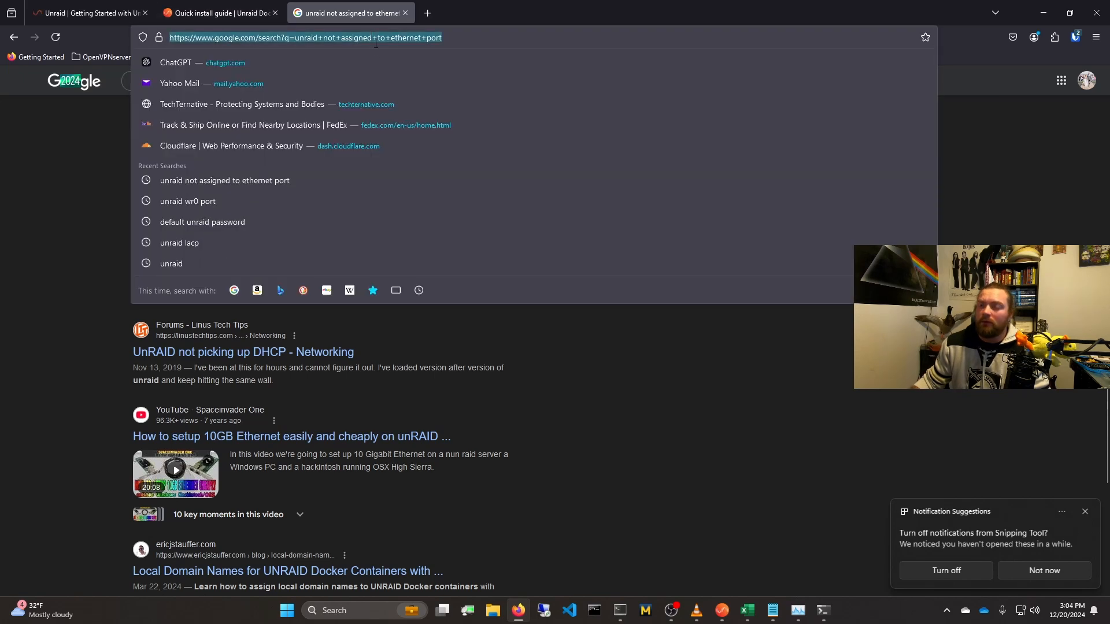
type("http")
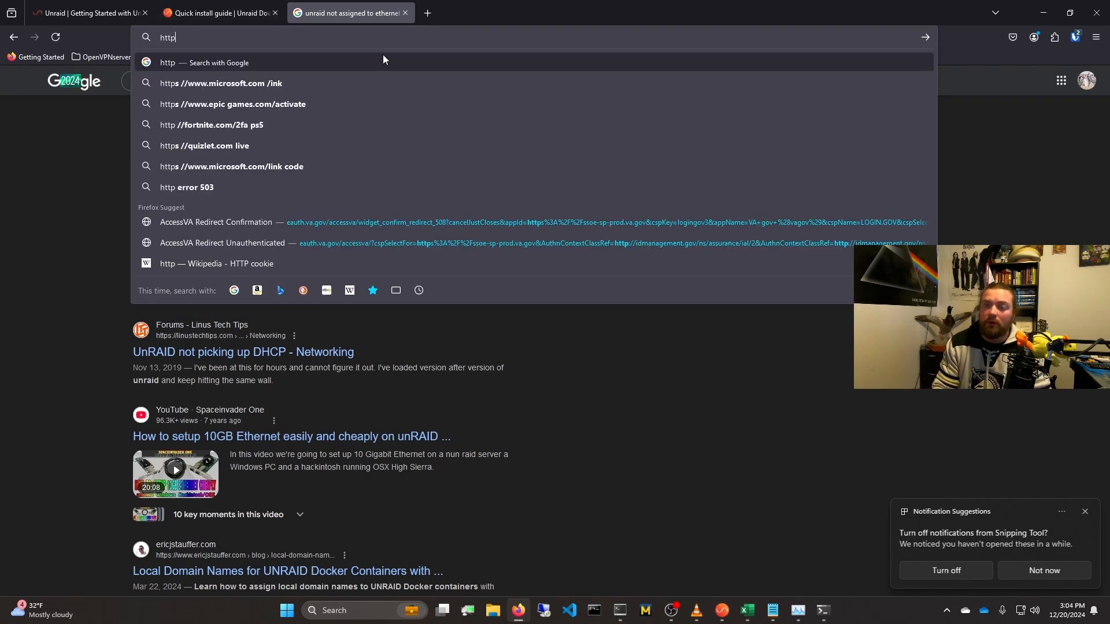
type("s://192")
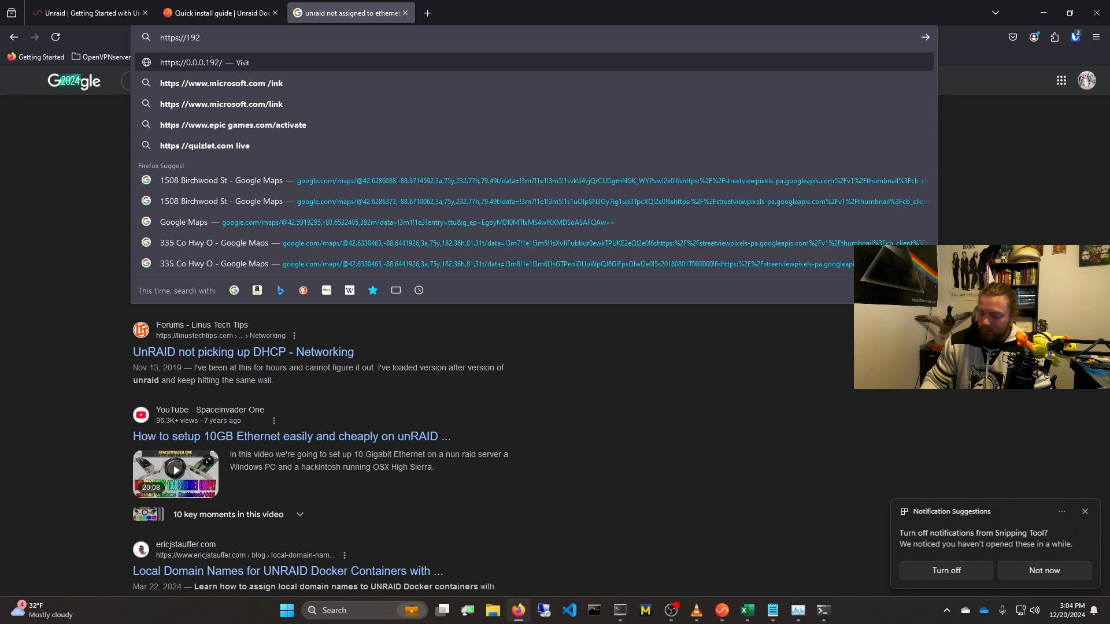
type(".168.89.215")
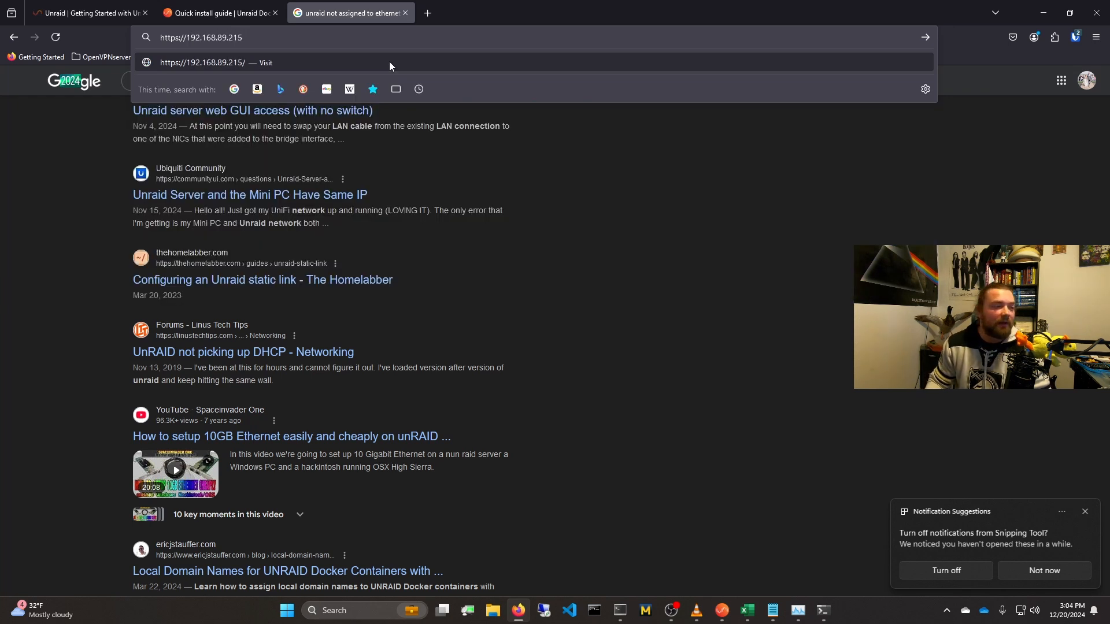
key("Return")
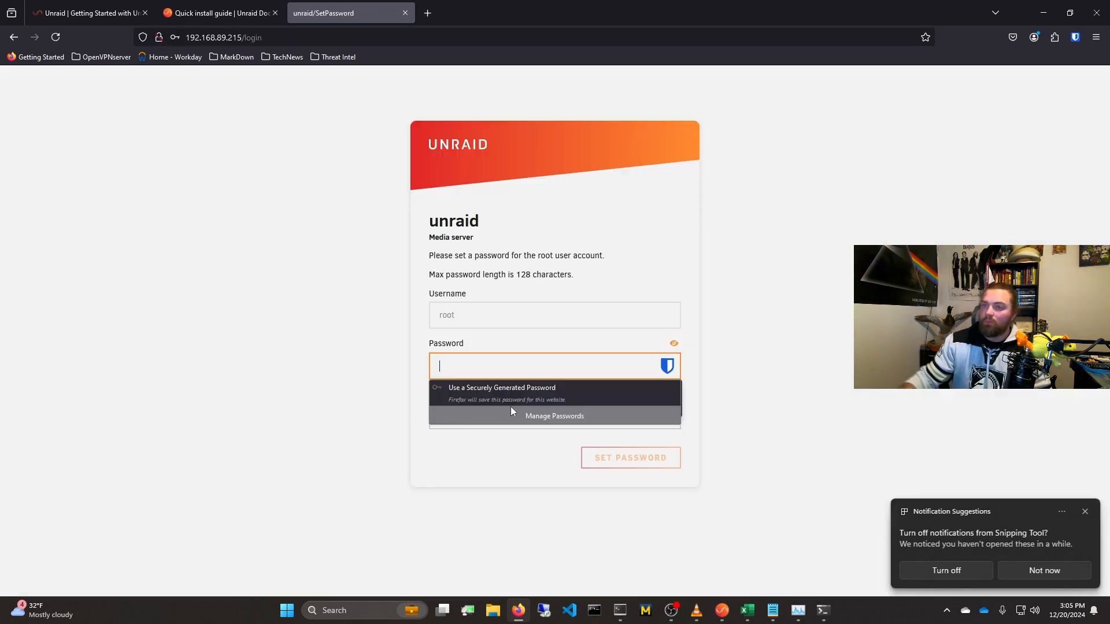
Step: Enter the Unraid server's password, start the free 30-day trial from the registration page and choose to sign in with Unraid.net
type("•••••••")
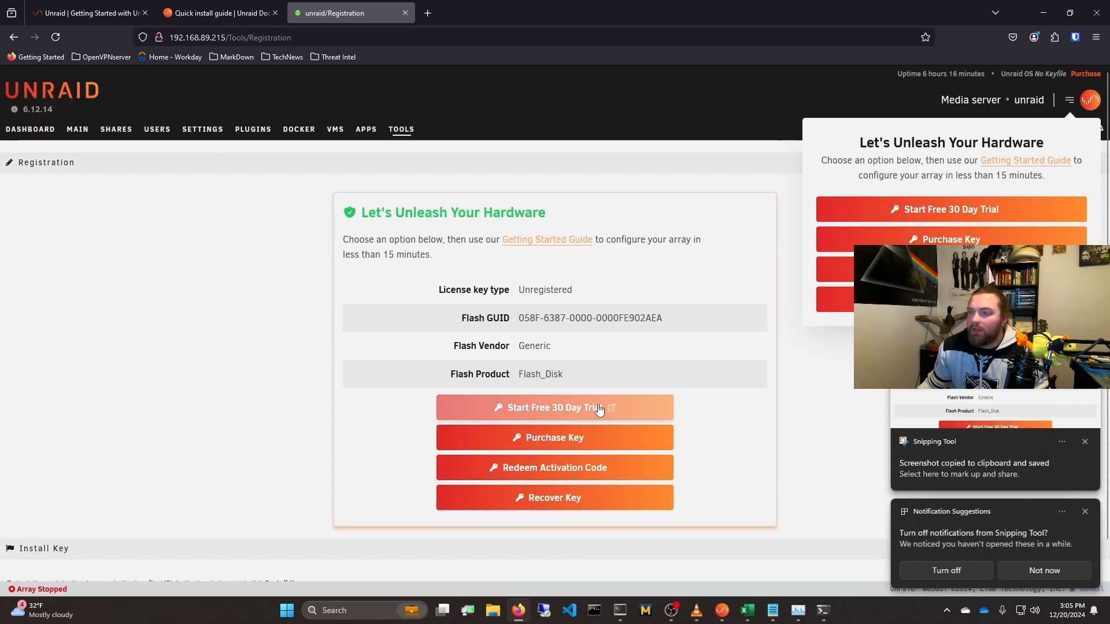
left_click(627, 410)
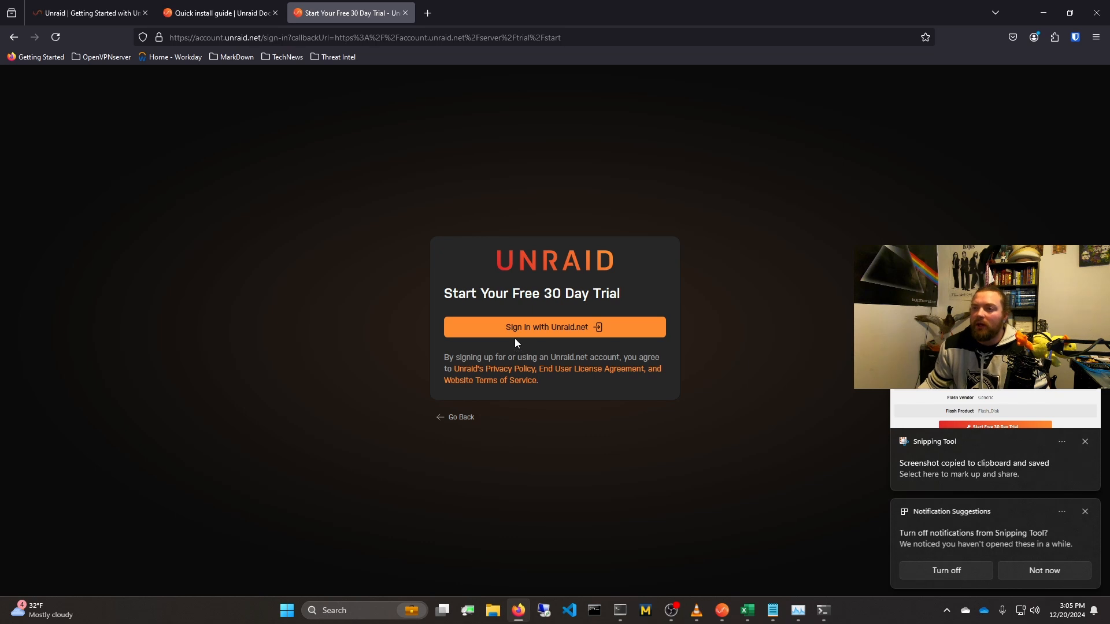
left_click(516, 337)
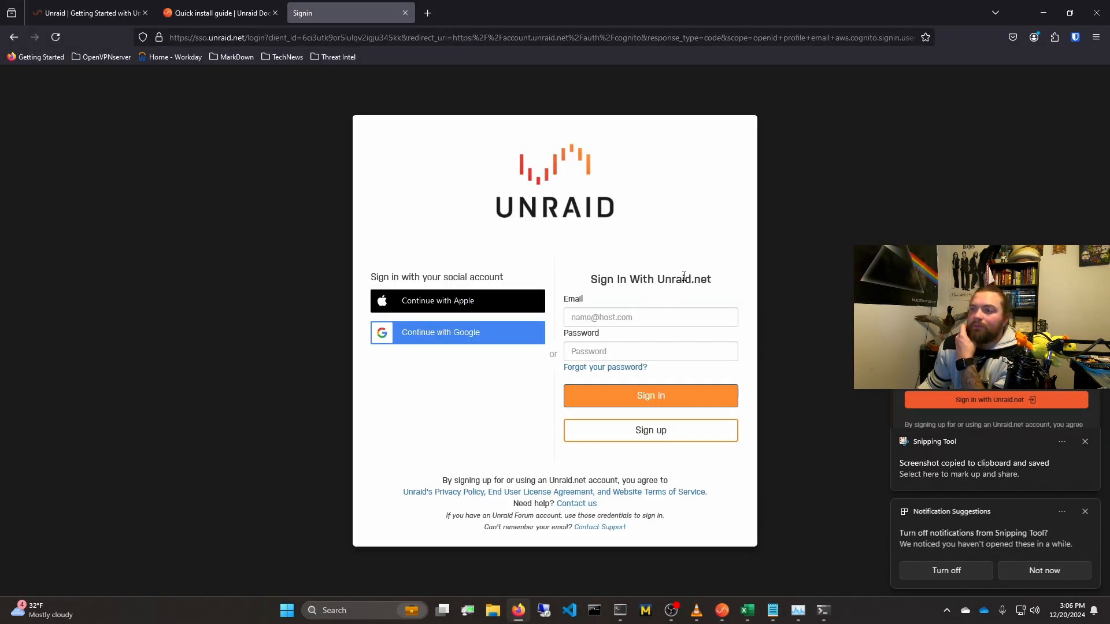
Step: Choose to sign up for an Unraid.net account, and dismiss the browser's and Bitwarden's offers to save the account password
left_click(665, 431)
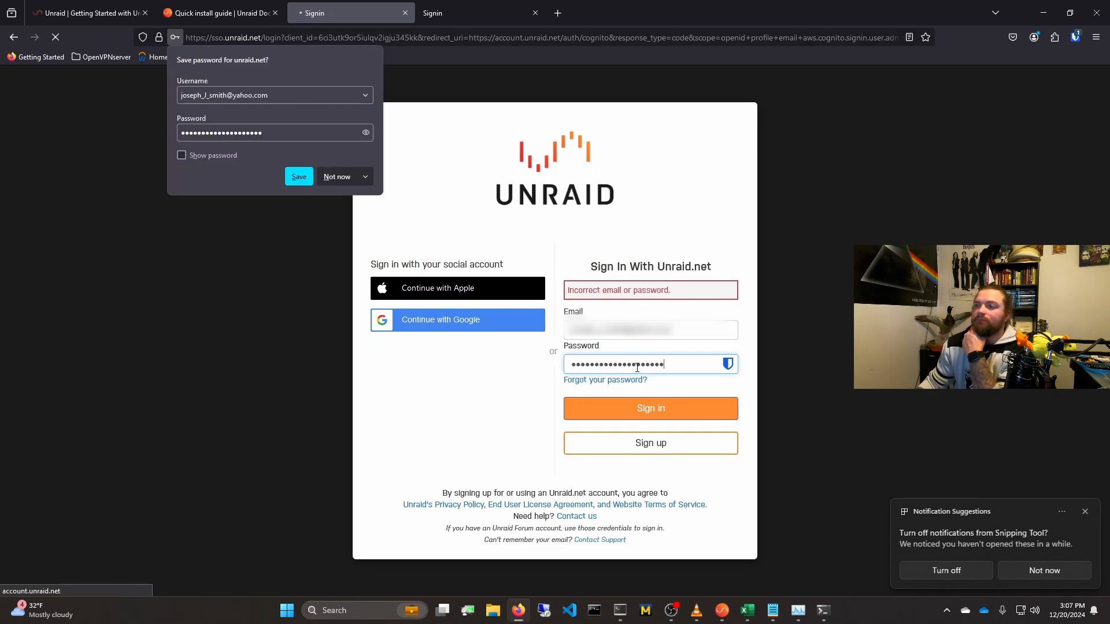
left_click(335, 179)
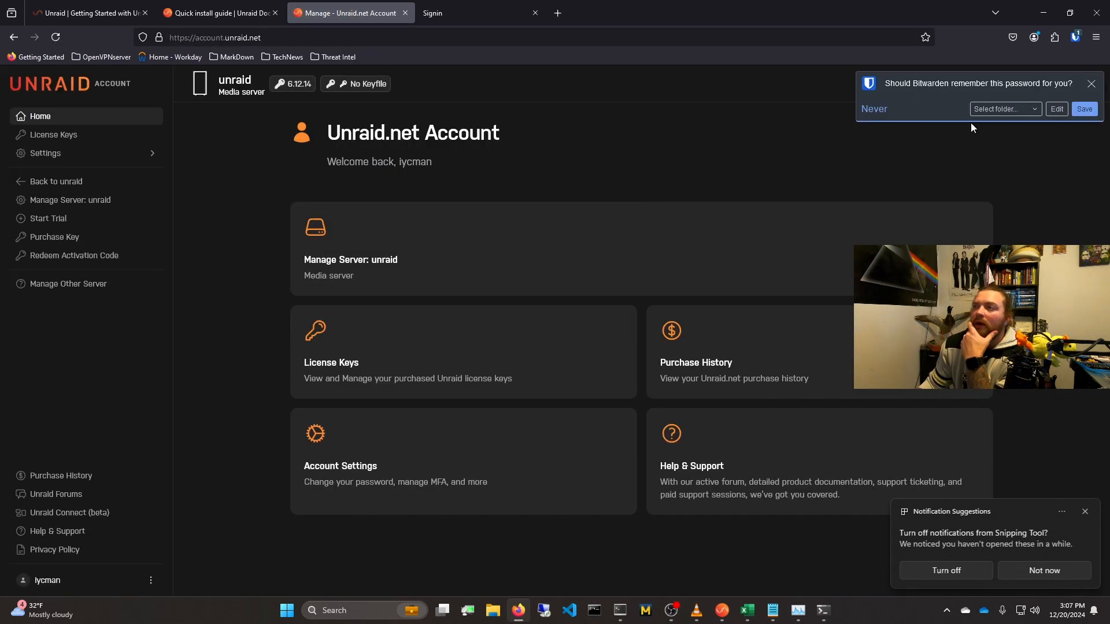
left_click(1091, 83)
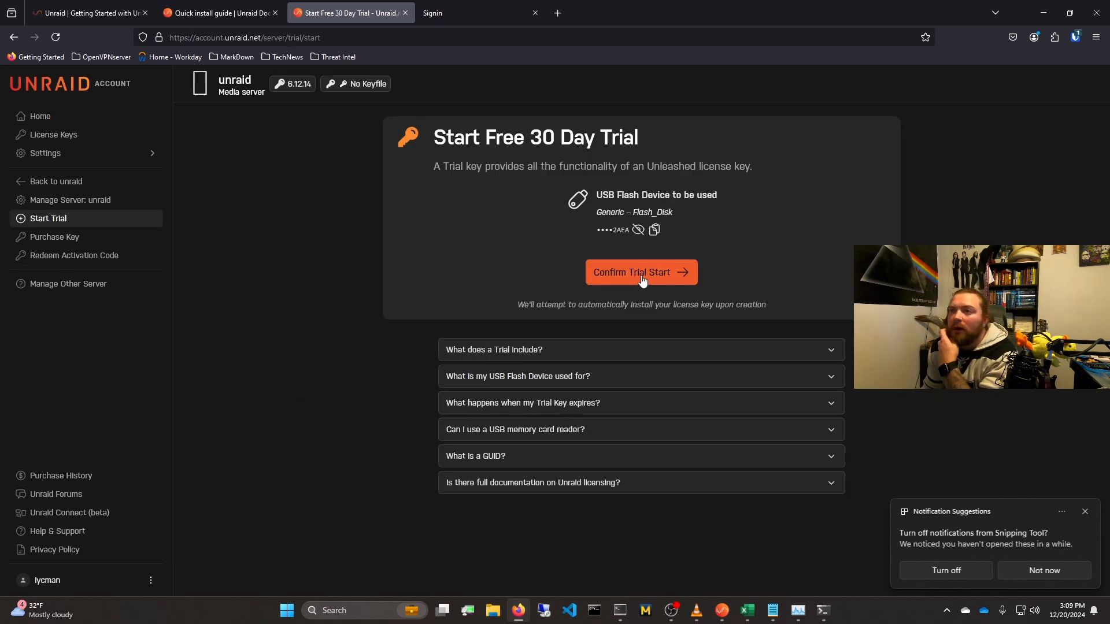
Step: Capture a screenshot of the Start Free 30 Day Trial page and confirm the trial start
key("Print")
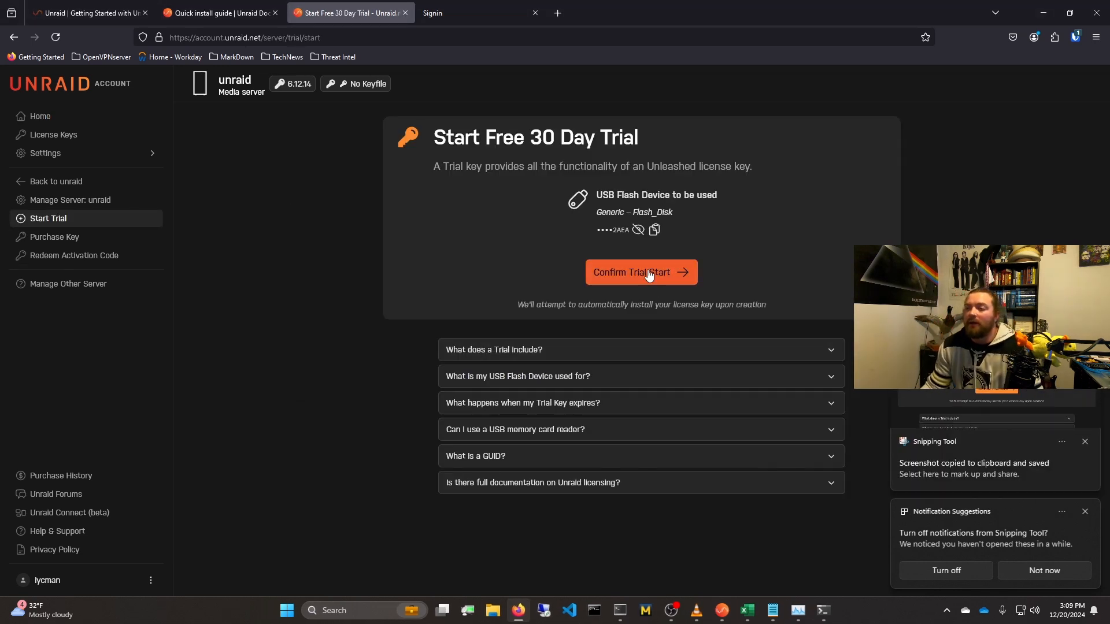
left_click(649, 274)
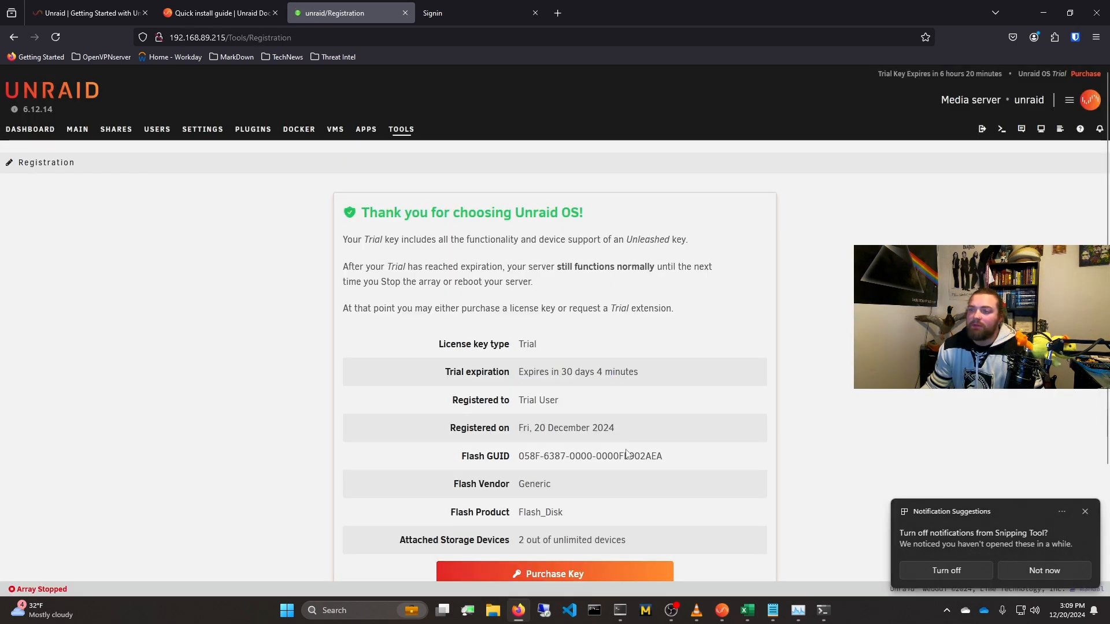
Step: Check the registration date on the Registration page and the server's registration and uptime details on the Dashboard
left_click_drag(510, 426, 640, 429)
left_click(639, 429)
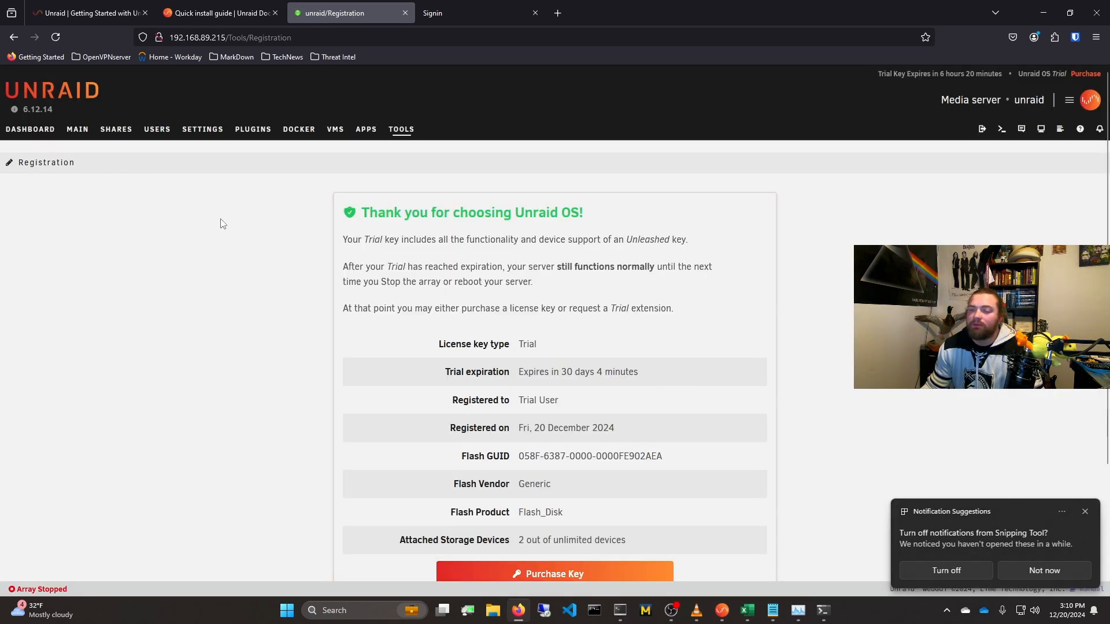
left_click(40, 137)
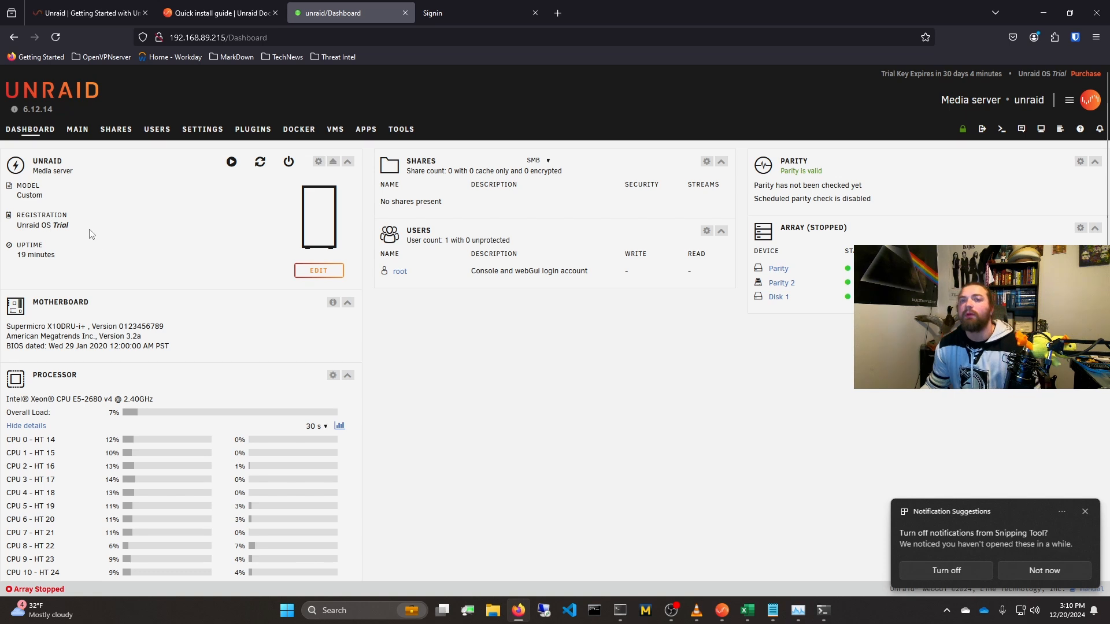
left_click_drag(17, 237, 18, 219)
left_click(129, 224)
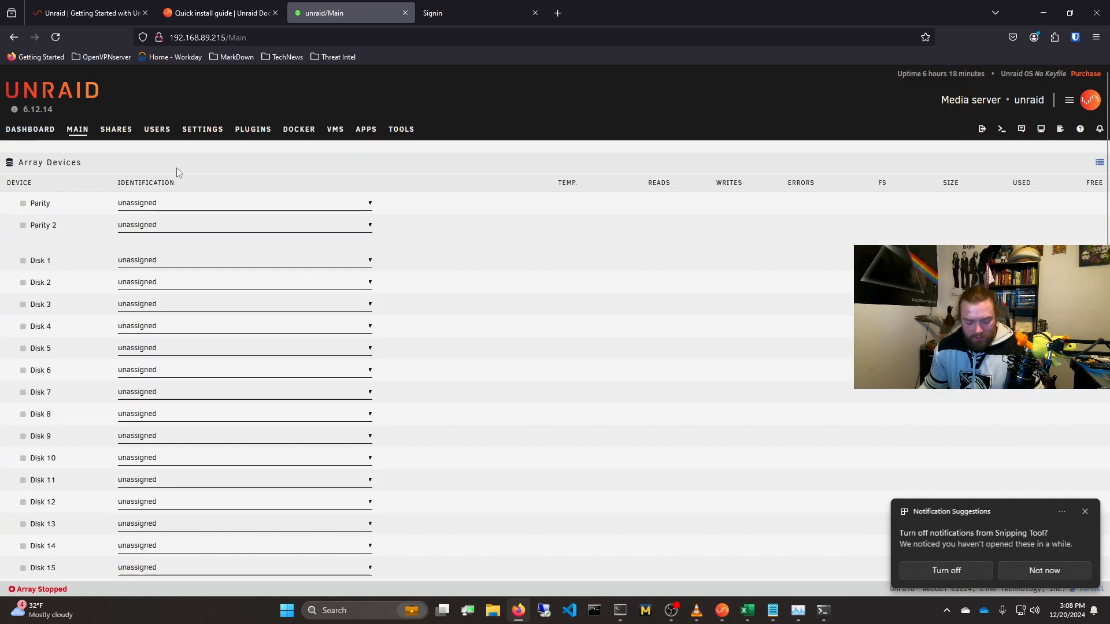
Step: Capture a screenshot of the Array Devices list with its unassigned parity and disk slots
key("super+shift+s")
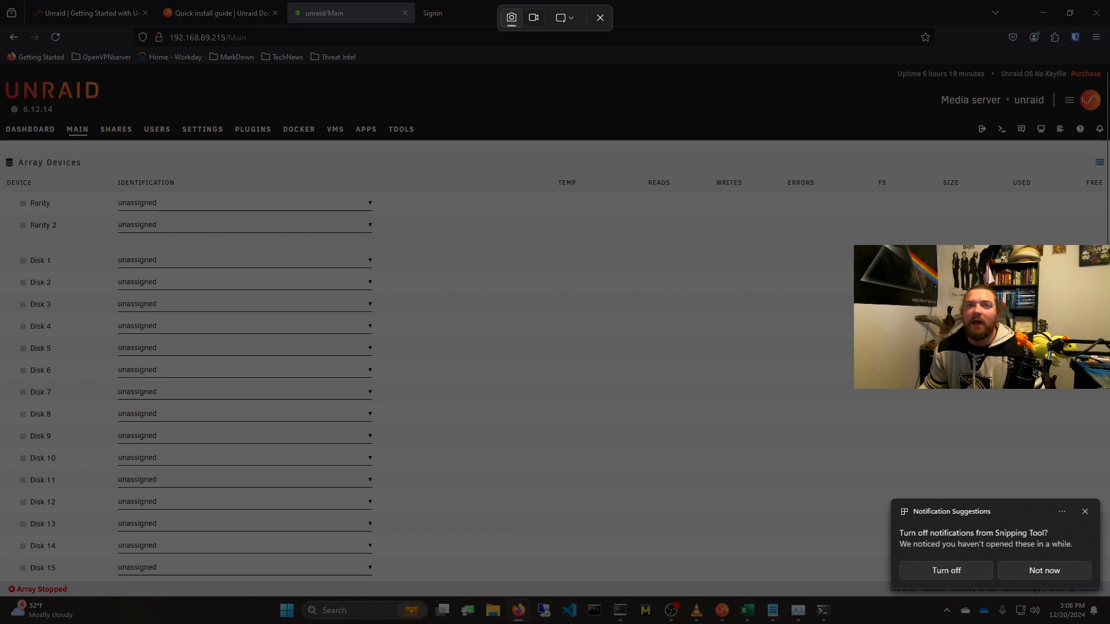
left_click_drag(1, 71, 376, 444)
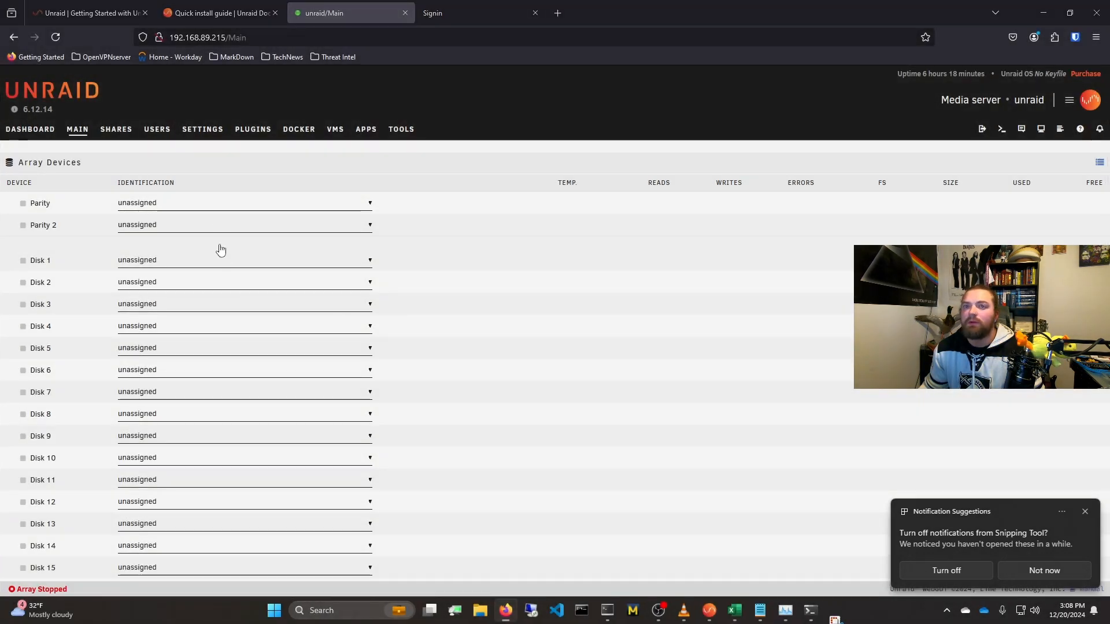
Step: Assign the 12 TB WDC drive sdb as Parity and the 12 TB WDC drive sdc as Disk 1
left_click(232, 203)
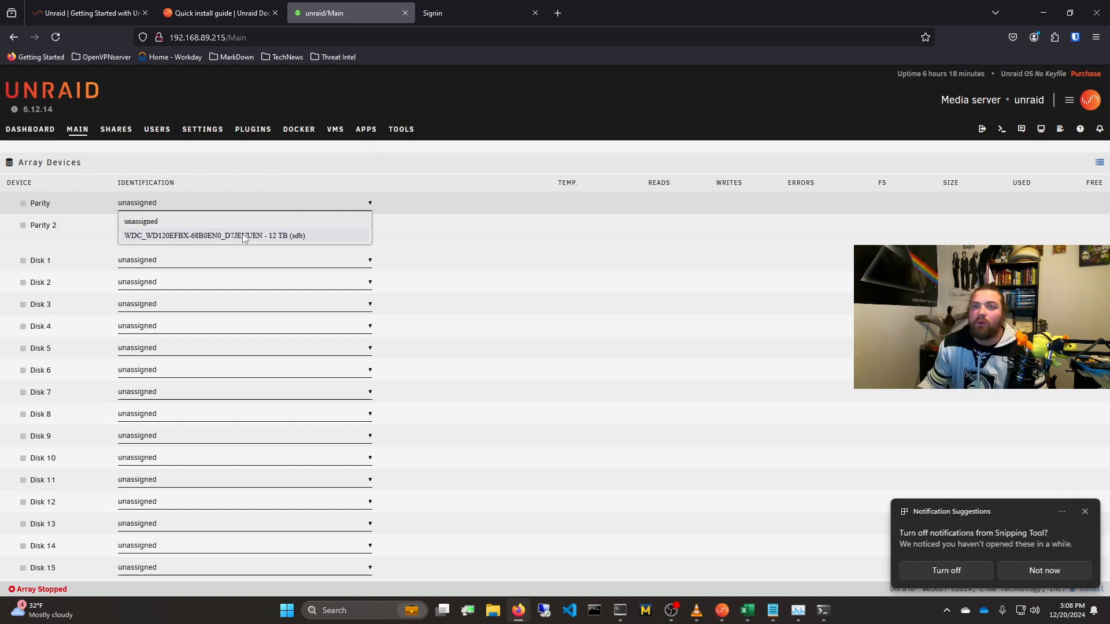
left_click(250, 237)
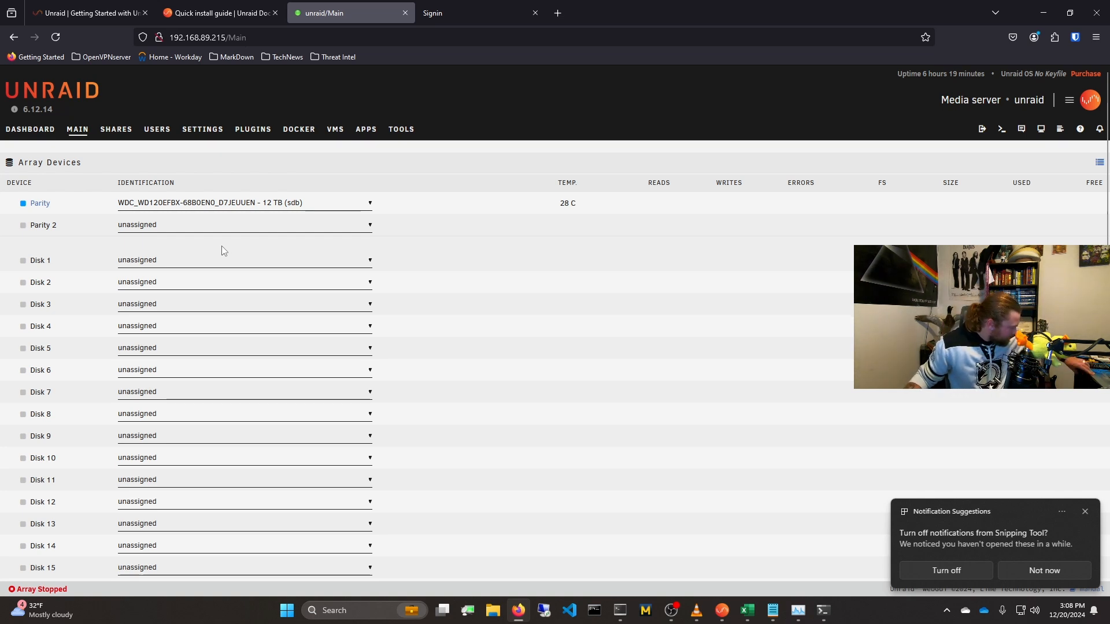
left_click(212, 261)
left_click(230, 296)
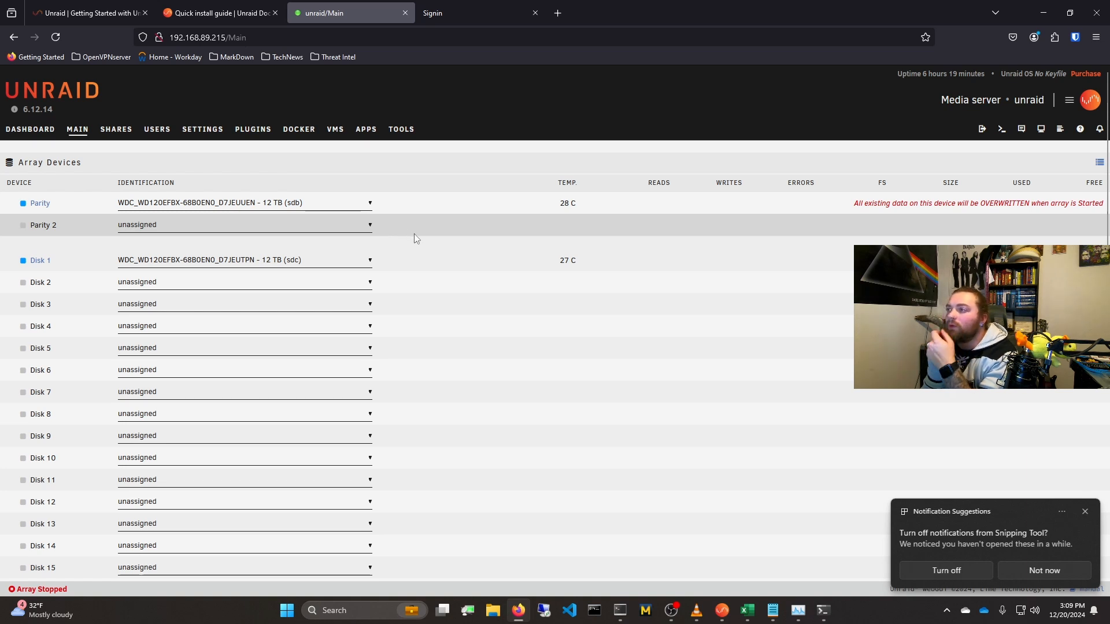
Step: Start the array with the assigned parity and data disks, and dismiss the notification suggestion
scroll(388, 259, "down", 7)
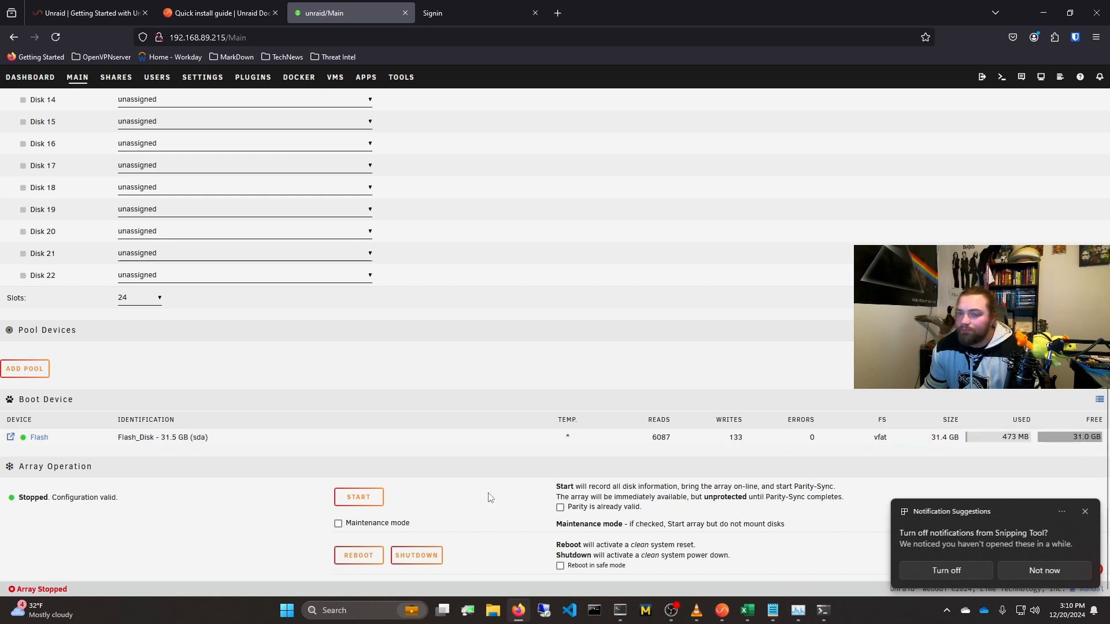
left_click(369, 501)
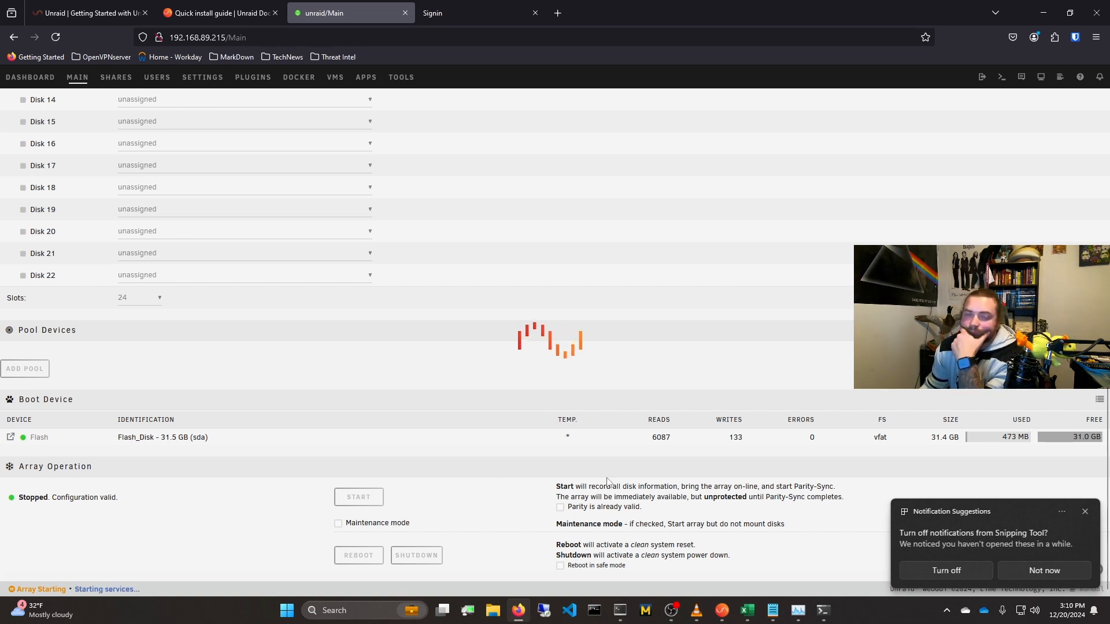
left_click(1086, 513)
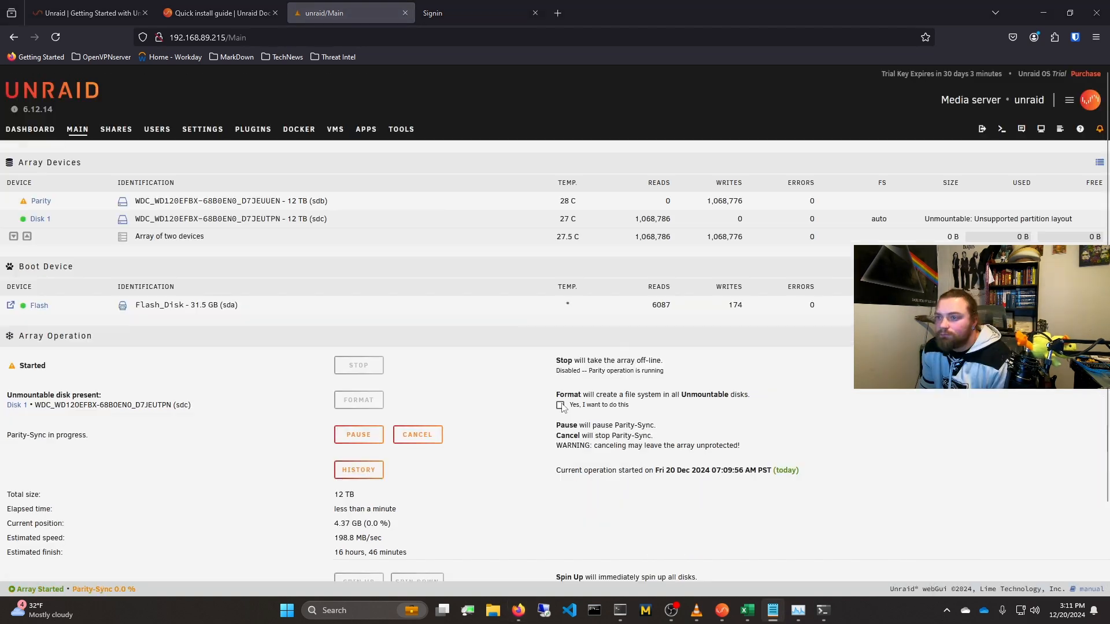
Step: Enable formatting of the unmountable disks, accept the data-loss warning and capture a screenshot of the Array Operation section
left_click(560, 406)
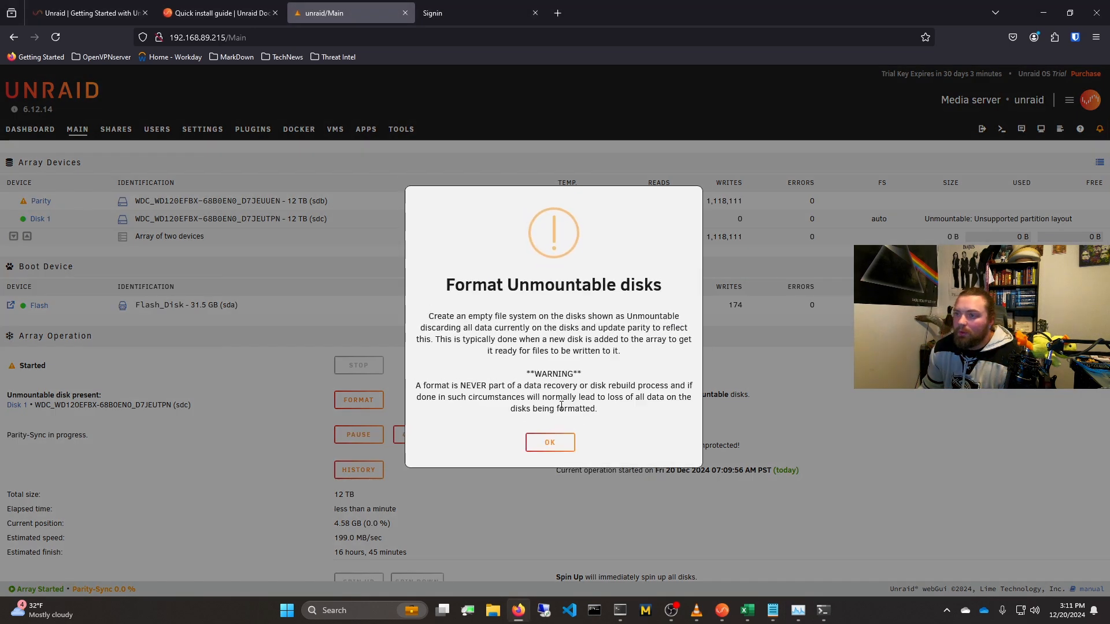
left_click(556, 444)
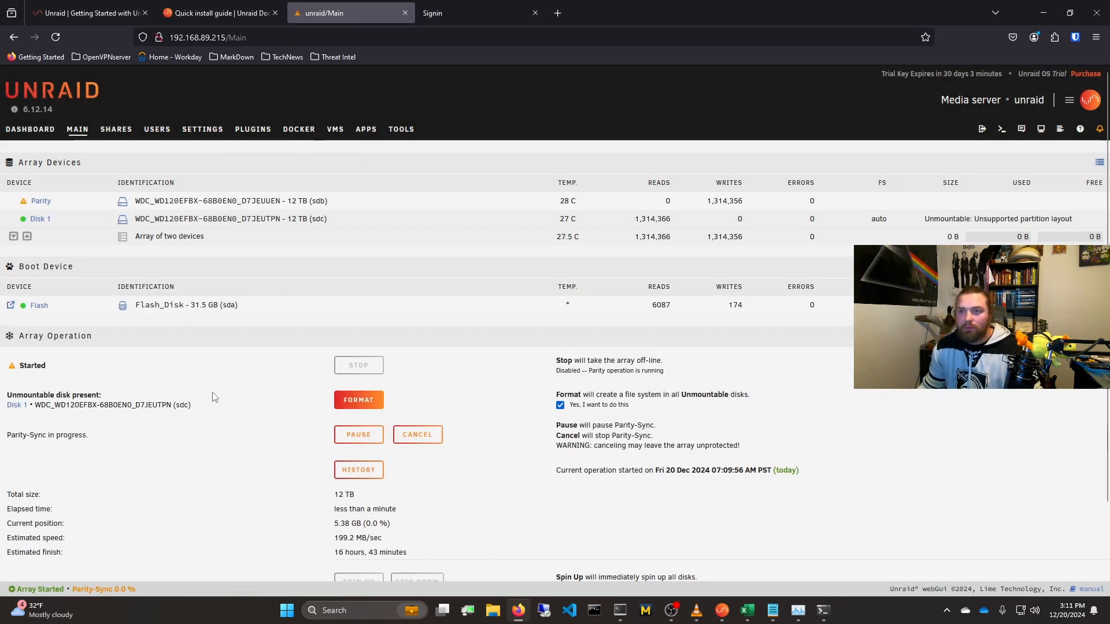
key("super+shift+s")
left_click_drag(12, 338, 530, 585)
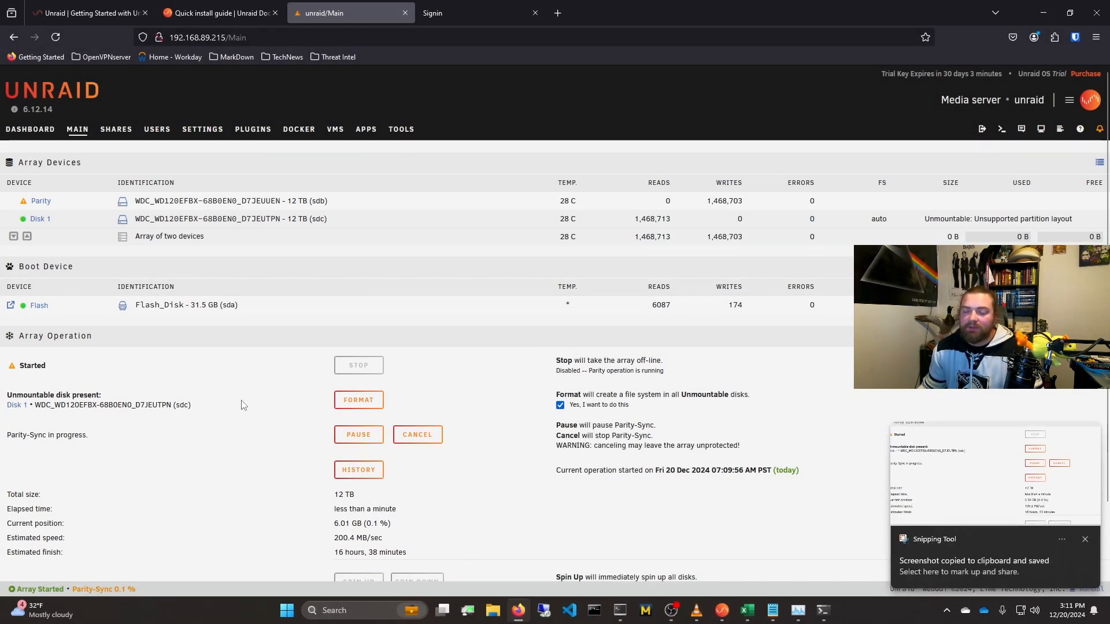
Step: Format the unmountable Disk 1 and capture a screenshot of the array page during formatting
left_click(358, 400)
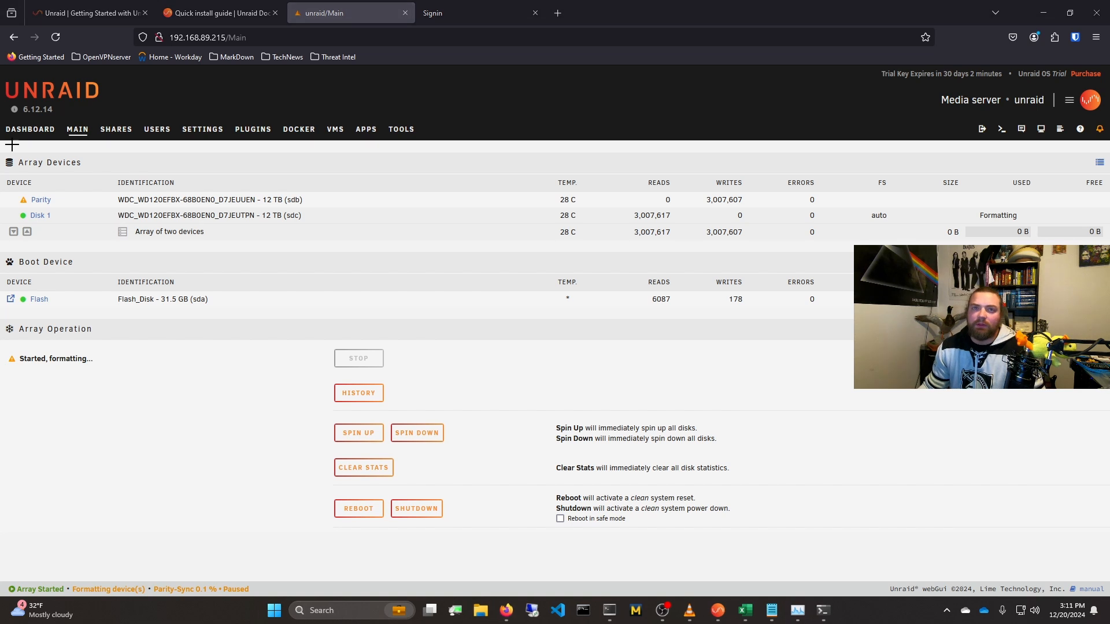
key("super+shift+s")
left_click_drag(1, 73, 1109, 552)
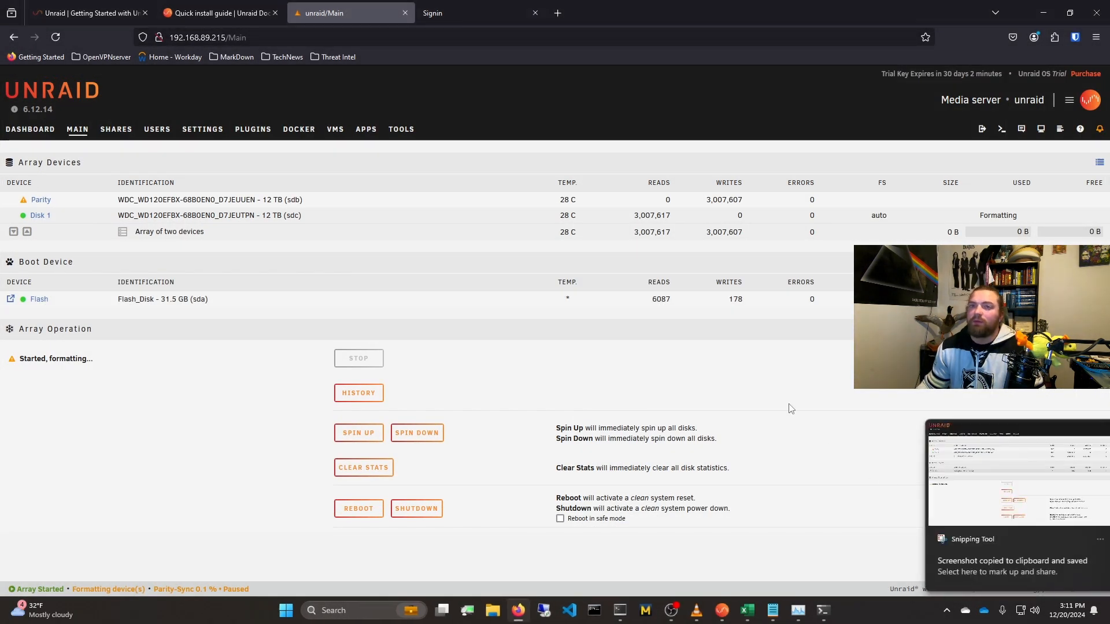